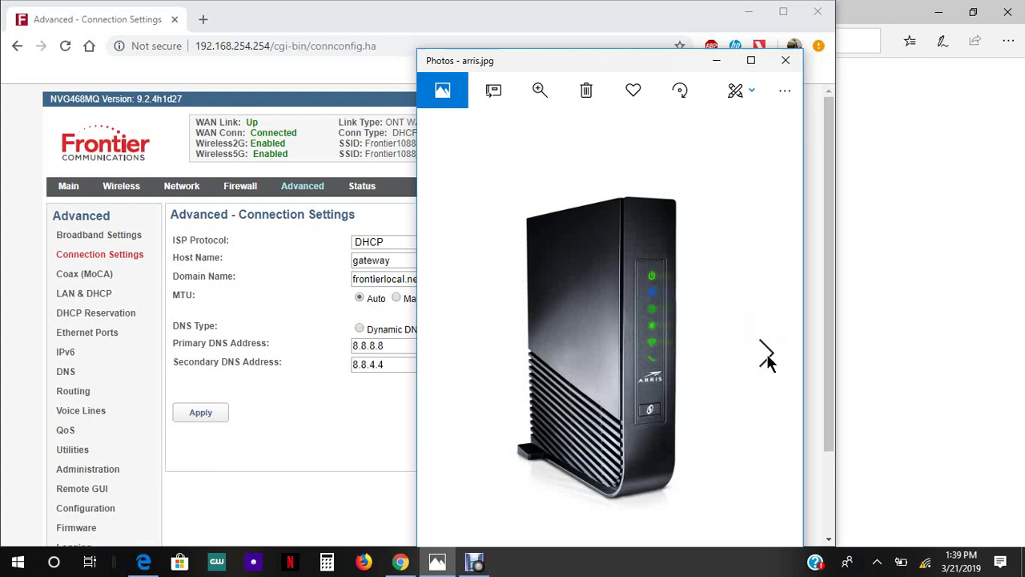
Show the router label photo in Photos and move its window to the upper right.
{"action": "left_click", "coordinate": [766, 358]}
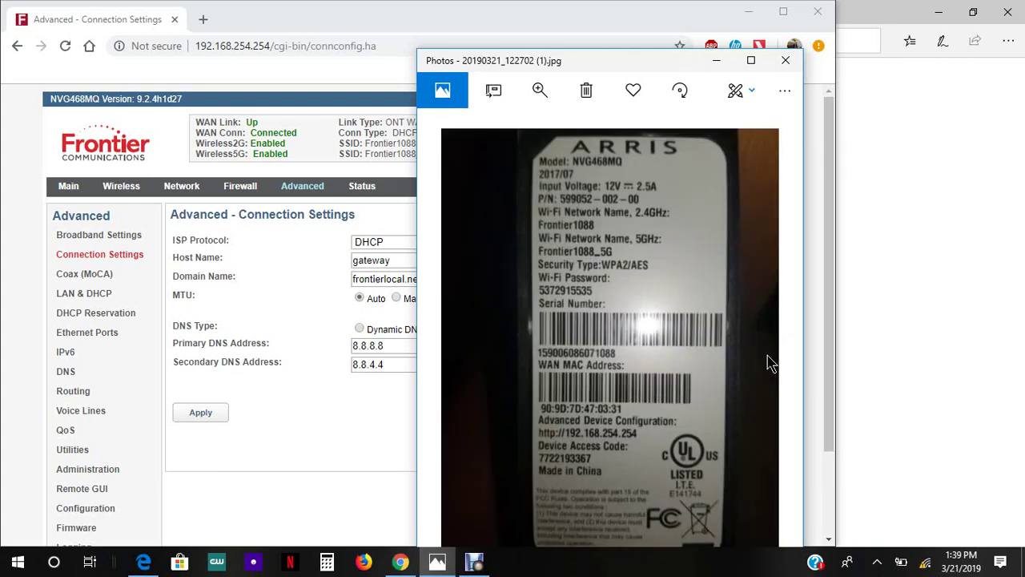
{"action": "left_click_drag", "start_coordinate": [564, 60], "coordinate": [845, 18]}
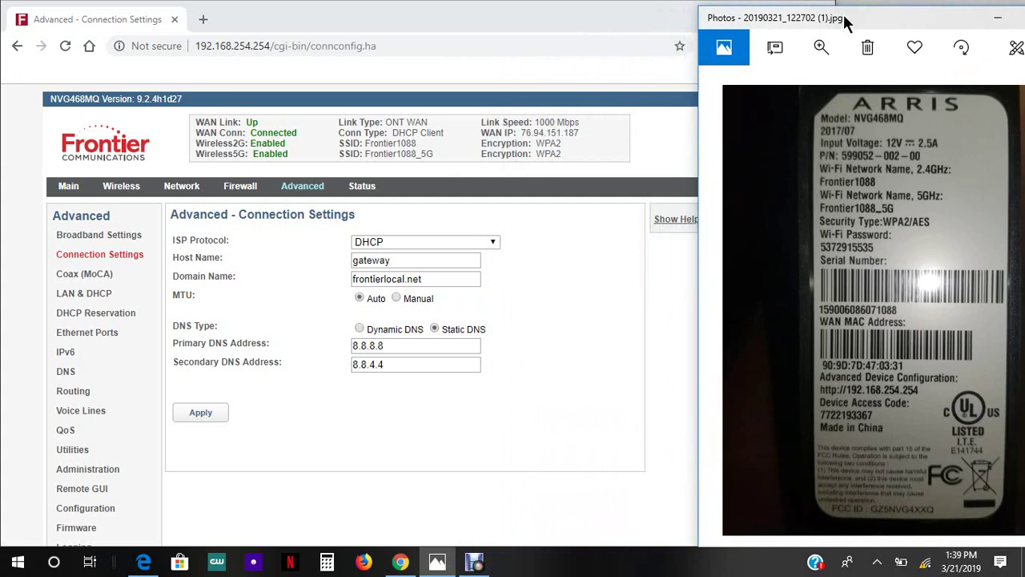
Clear Chrome's address bar, start typing 192 and pick the router's Home page suggestion.
{"action": "left_click", "coordinate": [444, 53]}
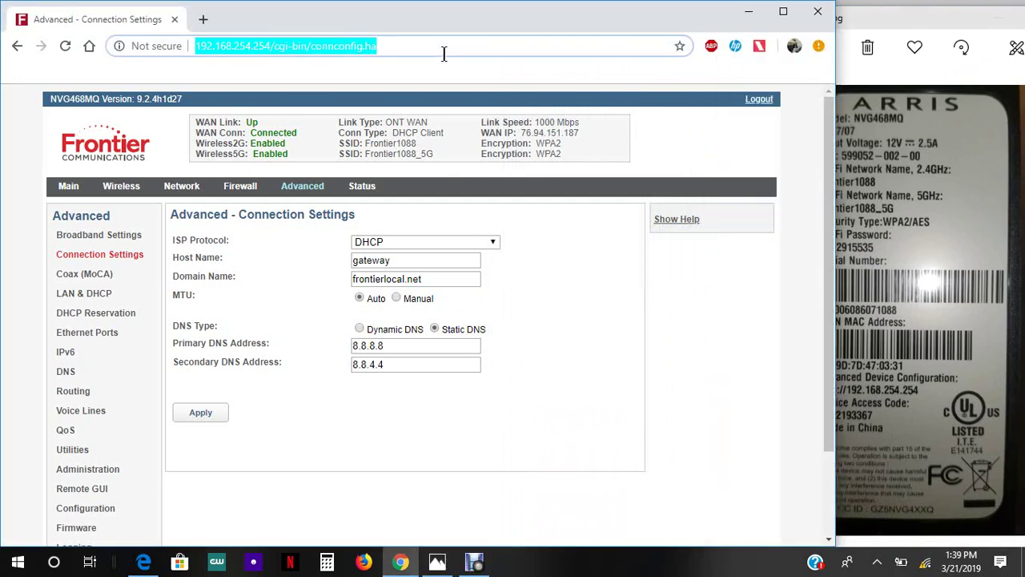
{"action": "left_click", "coordinate": [444, 53]}
{"action": "type", "text": "19"}
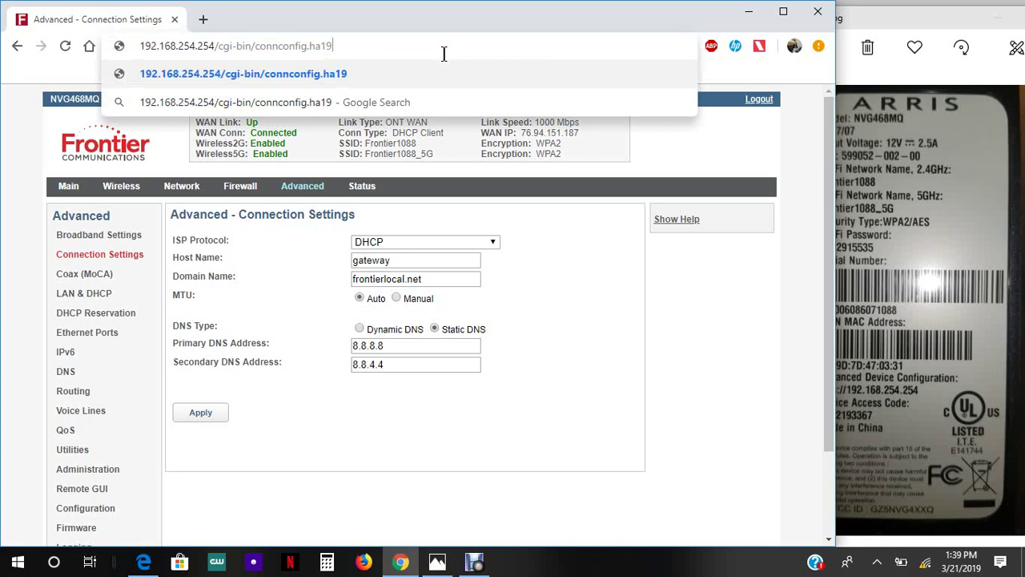
{"action": "key", "text": "BackSpace"}
{"action": "key", "text": "BackSpace"}
{"action": "key", "text": "BackSpace"}
{"action": "key", "text": "BackSpace"}
{"action": "key", "text": "BackSpace"}
{"action": "key", "text": "BackSpace"}
{"action": "key", "text": "BackSpace"}
{"action": "key", "text": "BackSpace"}
{"action": "key", "text": "BackSpace"}
{"action": "key", "text": "BackSpace"}
{"action": "key", "text": "BackSpace"}
{"action": "key", "text": "BackSpace"}
{"action": "key", "text": "BackSpace"}
{"action": "key", "text": "BackSpace"}
{"action": "key", "text": "BackSpace"}
{"action": "key", "text": "BackSpace"}
{"action": "key", "text": "BackSpace"}
{"action": "key", "text": "BackSpace"}
{"action": "key", "text": "BackSpace"}
{"action": "key", "text": "BackSpace"}
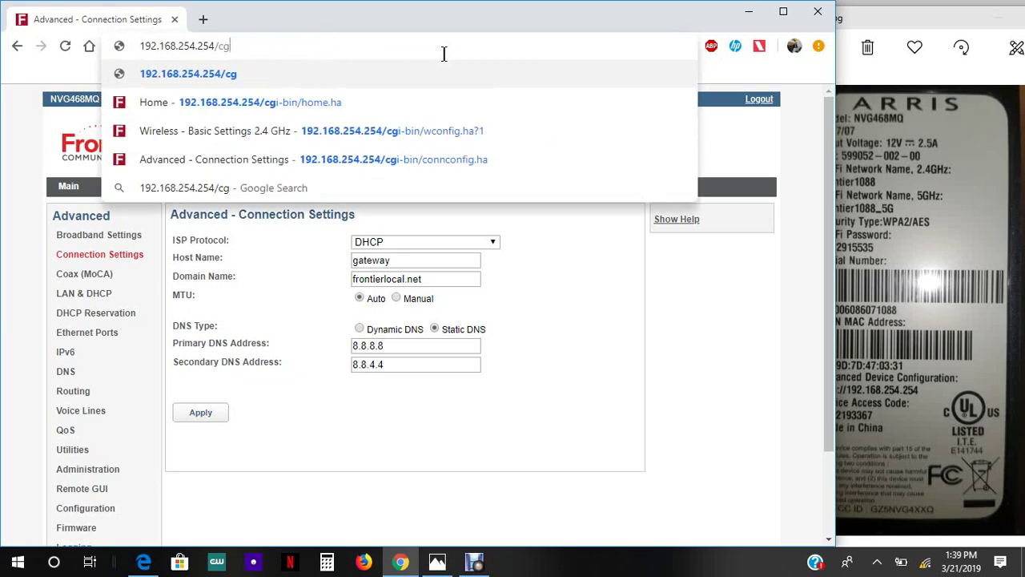
{"action": "key", "text": "BackSpace"}
{"action": "key", "text": "BackSpace"}
{"action": "key", "text": "BackSpace"}
{"action": "key", "text": "BackSpace"}
{"action": "type", "text": "1"}
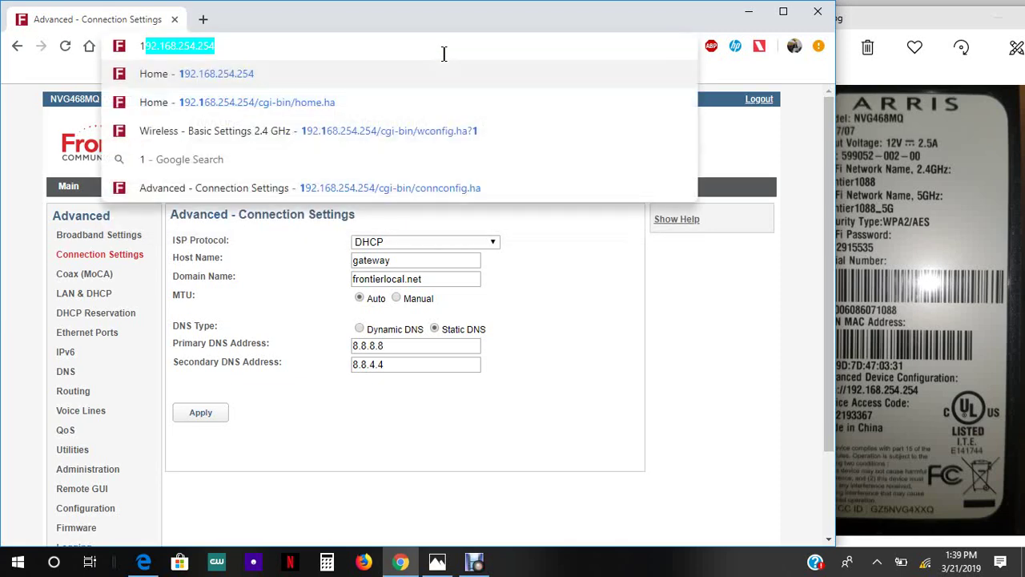
{"action": "type", "text": "92"}
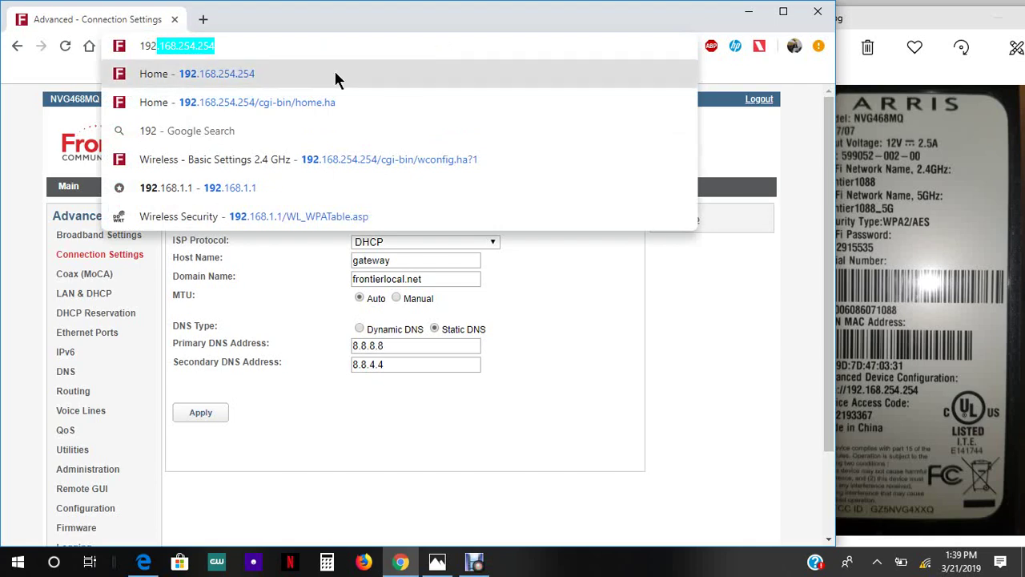
{"action": "left_click", "coordinate": [335, 70]}
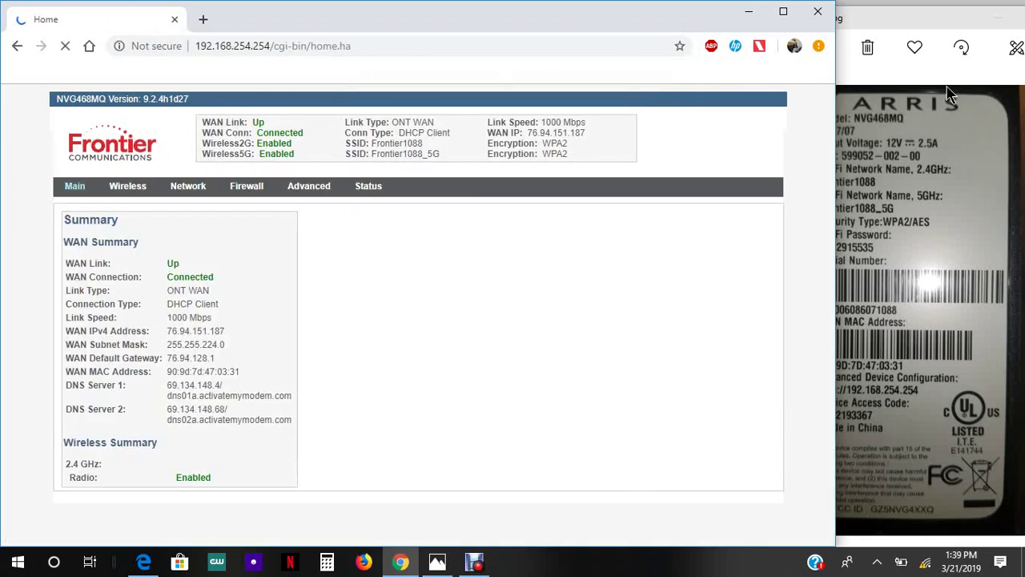
Check the router label photo and the list of available Wi-Fi networks.
{"action": "left_click", "coordinate": [899, 19]}
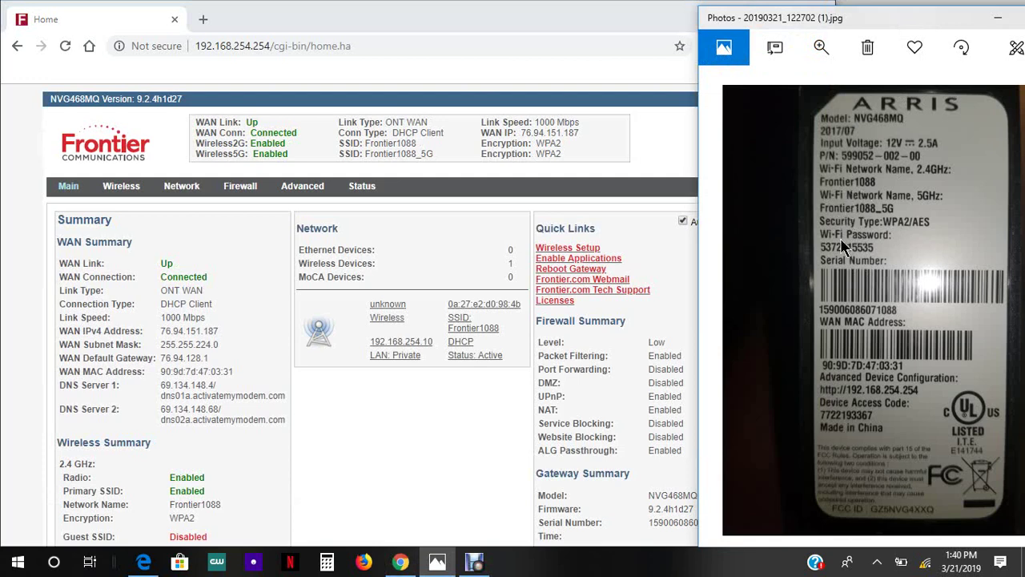
{"action": "left_click", "coordinate": [925, 569]}
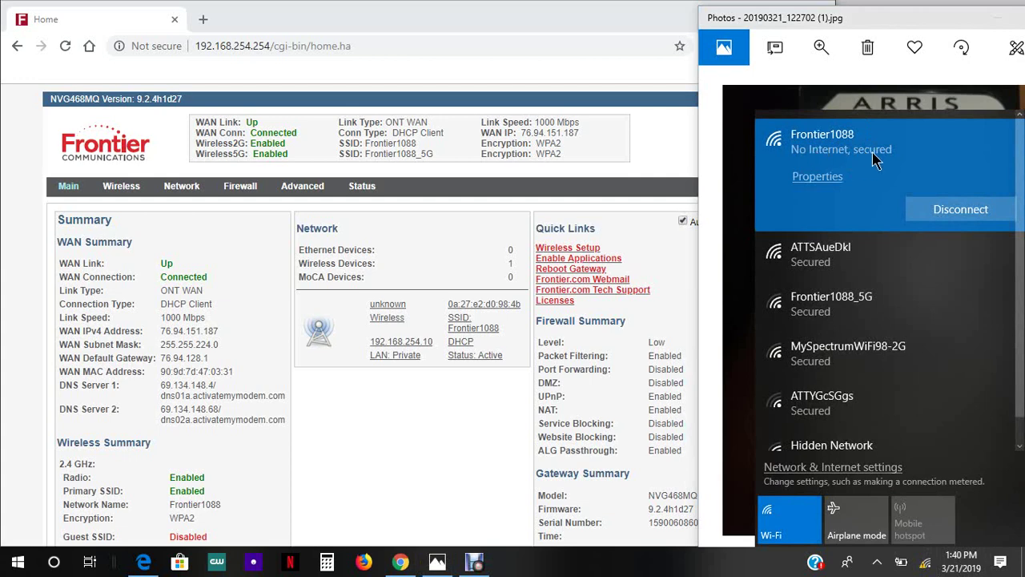
{"action": "left_click", "coordinate": [821, 28]}
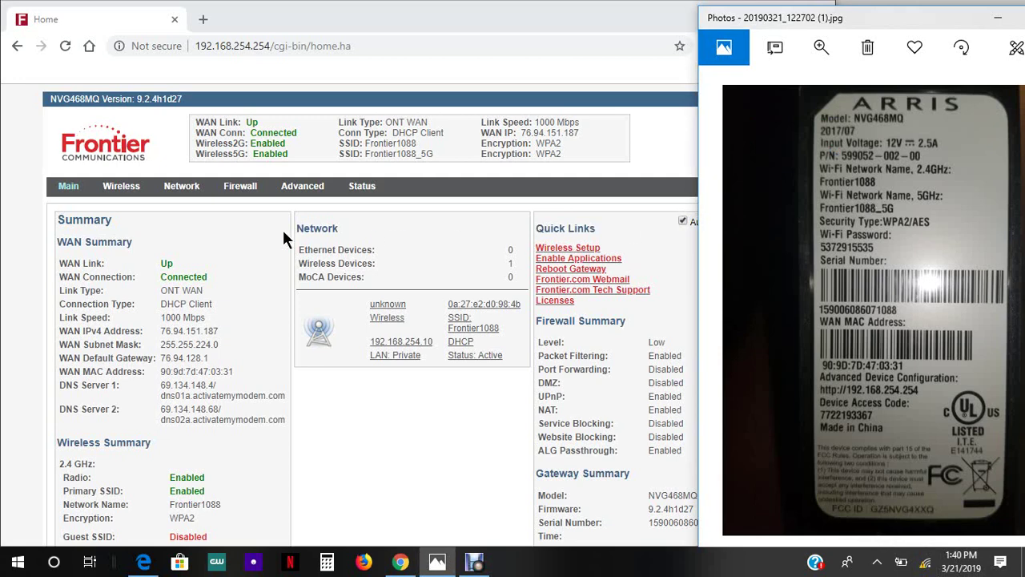
Load the router address 192.168.254.254 in Chrome.
{"action": "left_click", "coordinate": [401, 46]}
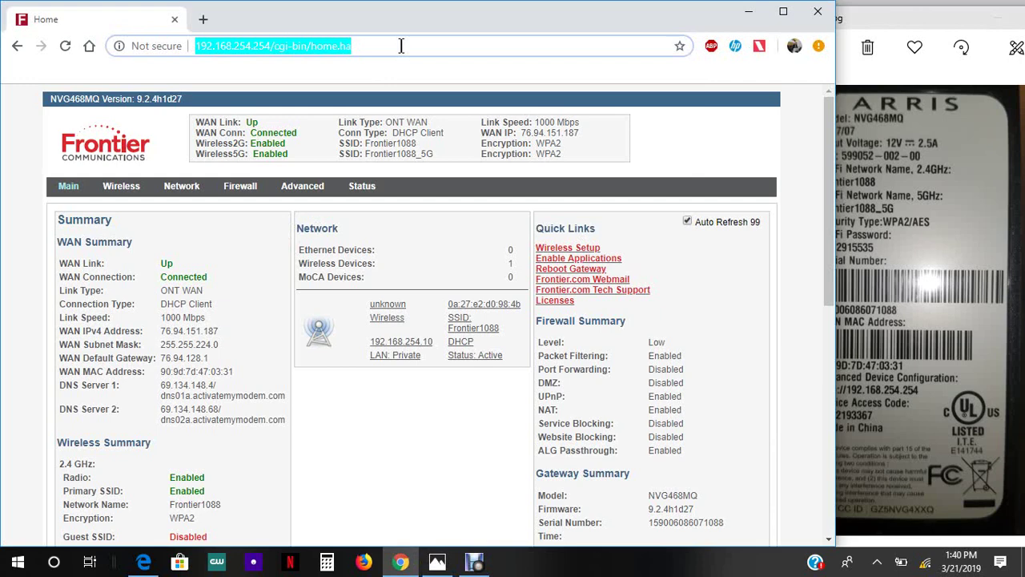
{"action": "type", "text": "192"}
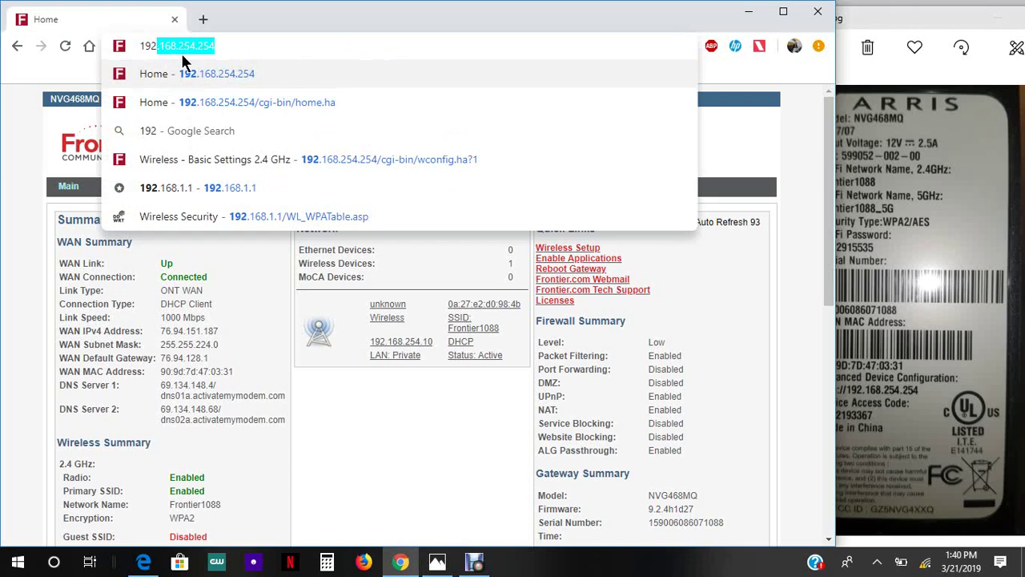
{"action": "left_click", "coordinate": [230, 48]}
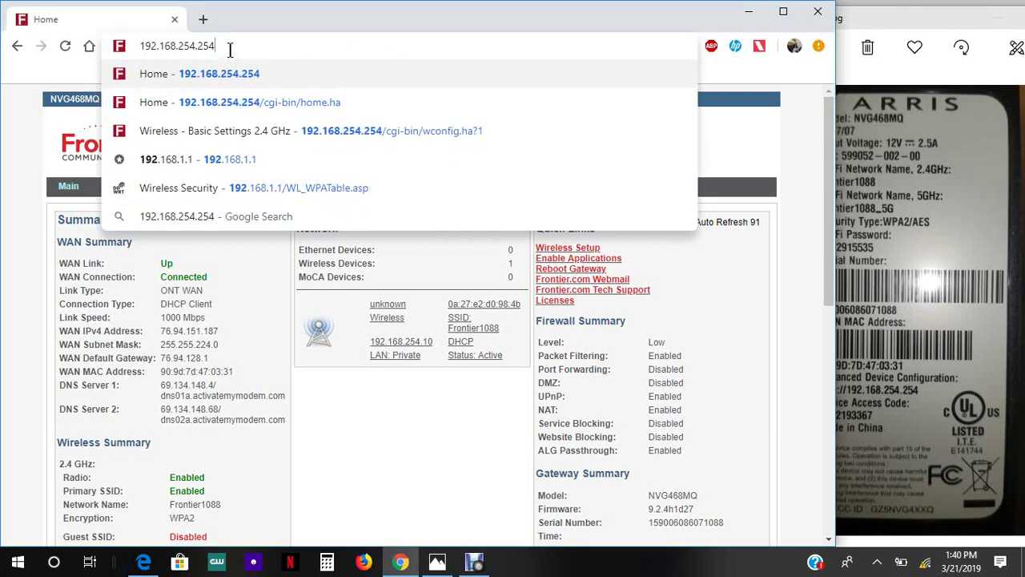
{"action": "key", "text": "Return"}
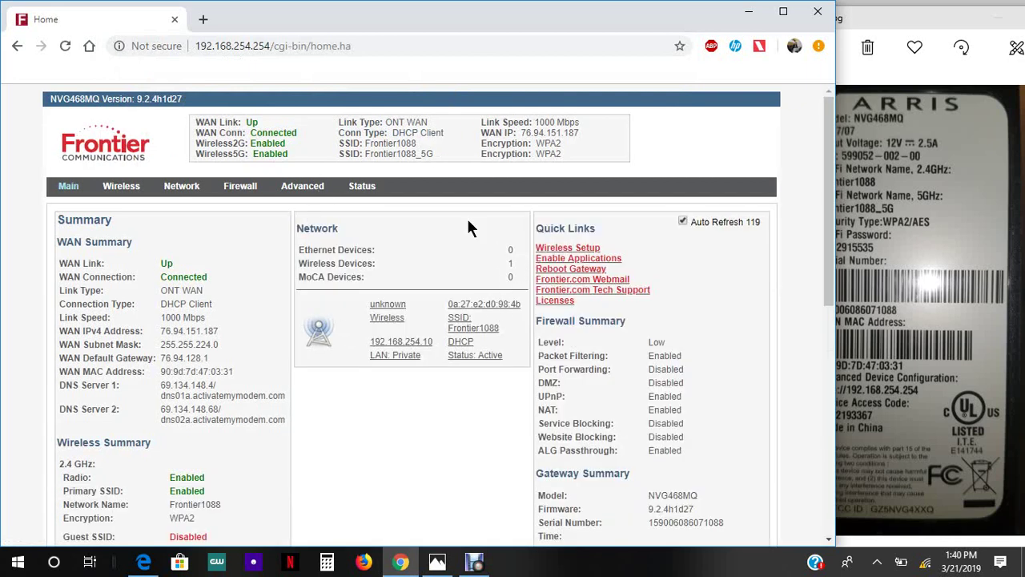
Go to Advanced > Administration and delete the autofilled login password.
{"action": "left_click", "coordinate": [287, 186]}
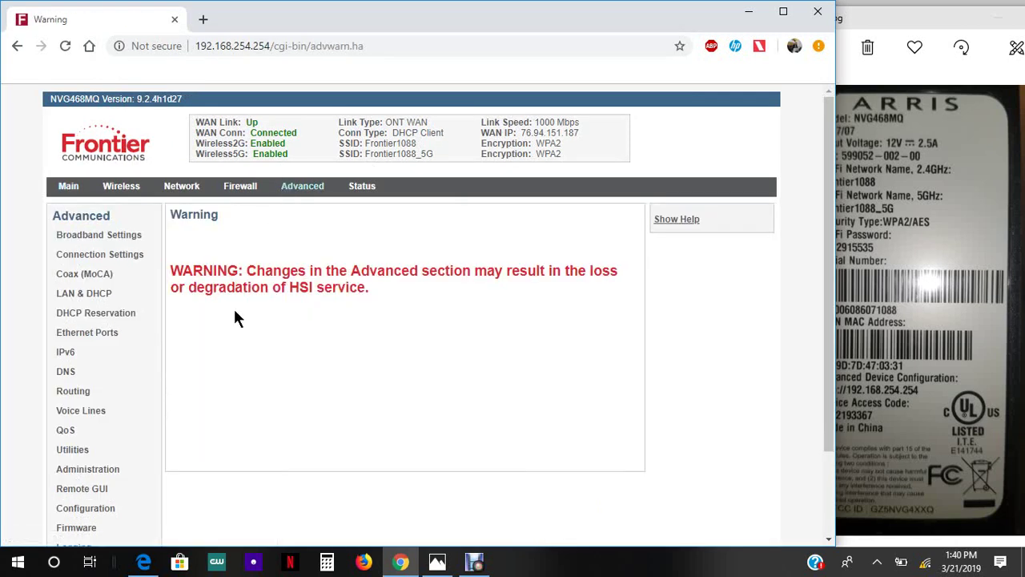
{"action": "scroll", "coordinate": [199, 307], "scroll_direction": "down", "scroll_amount": 2}
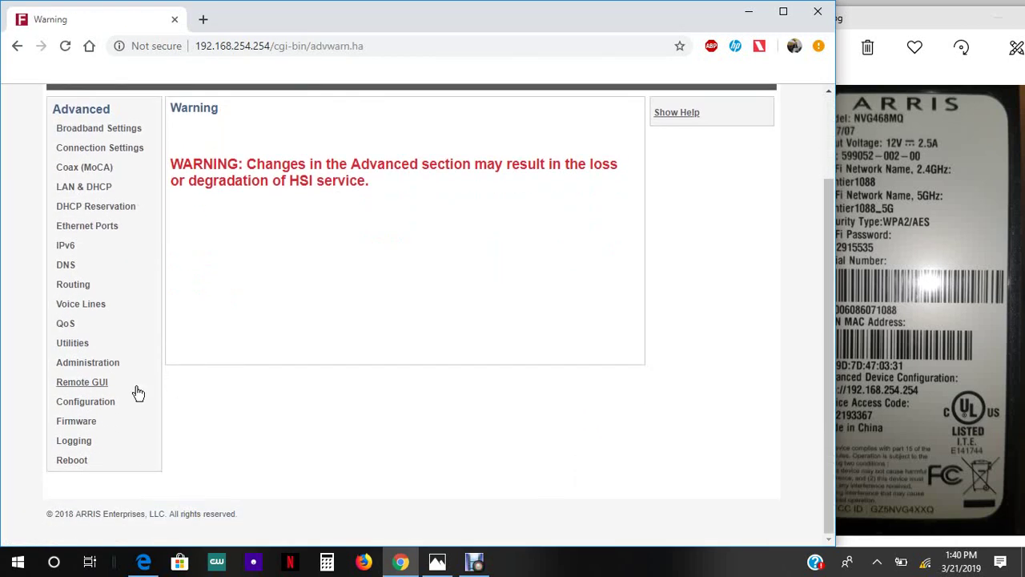
{"action": "left_click", "coordinate": [105, 365]}
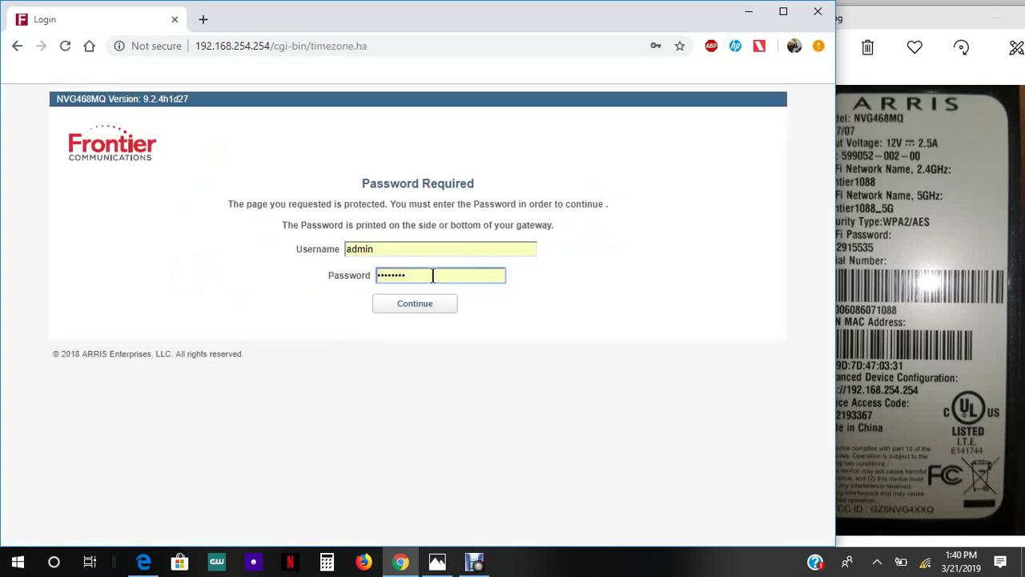
{"action": "double_click", "coordinate": [432, 277]}
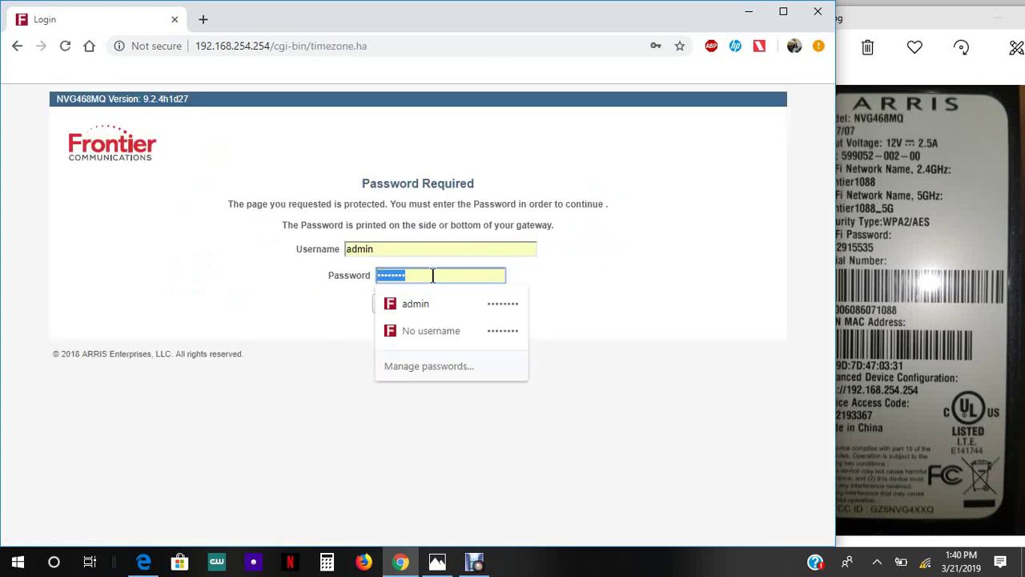
{"action": "key", "text": "BackSpace"}
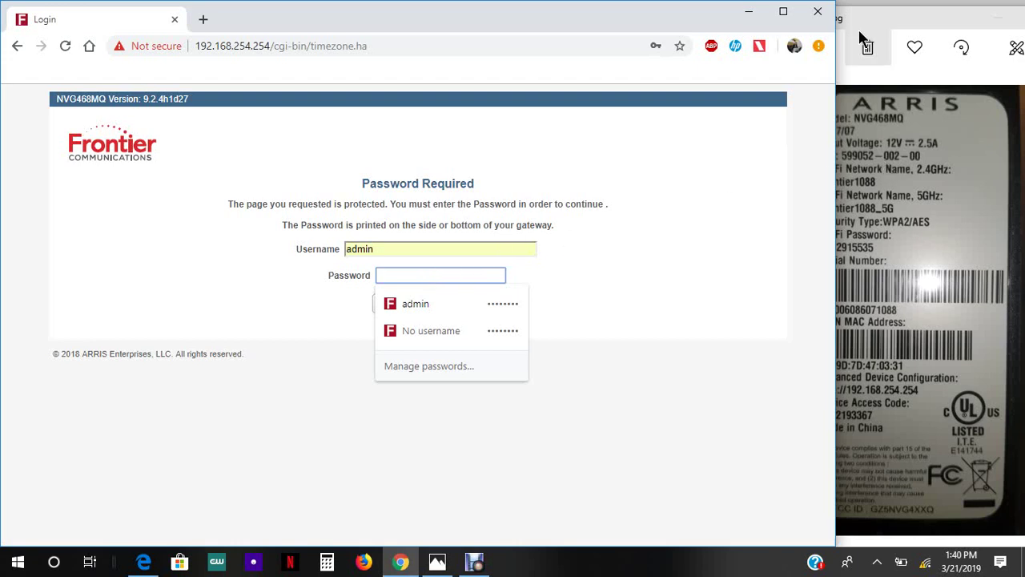
Enter the Device Access Code from the router label as the login password.
{"action": "left_click", "coordinate": [865, 19]}
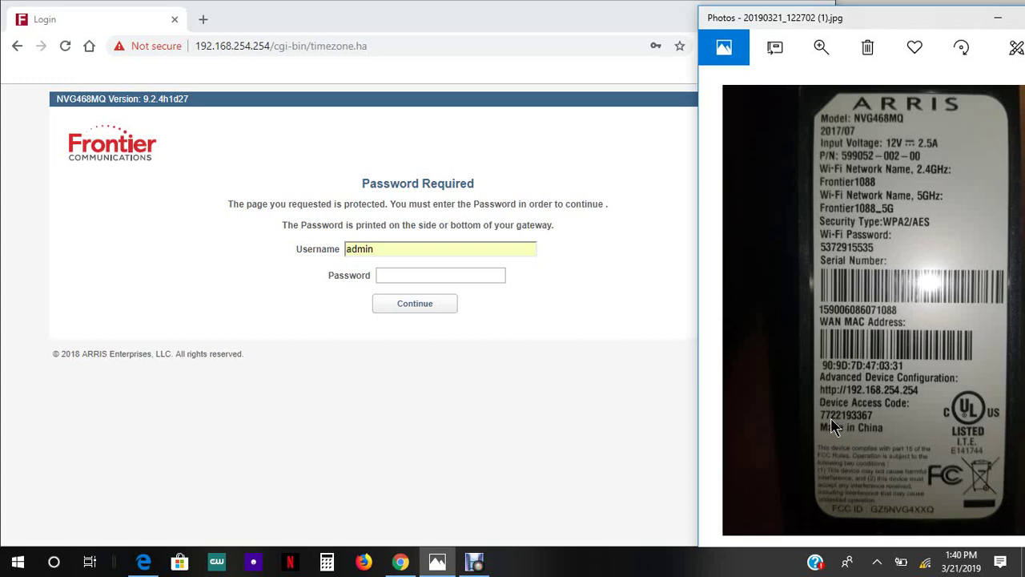
{"action": "left_click", "coordinate": [480, 273]}
{"action": "type", "text": "7"}
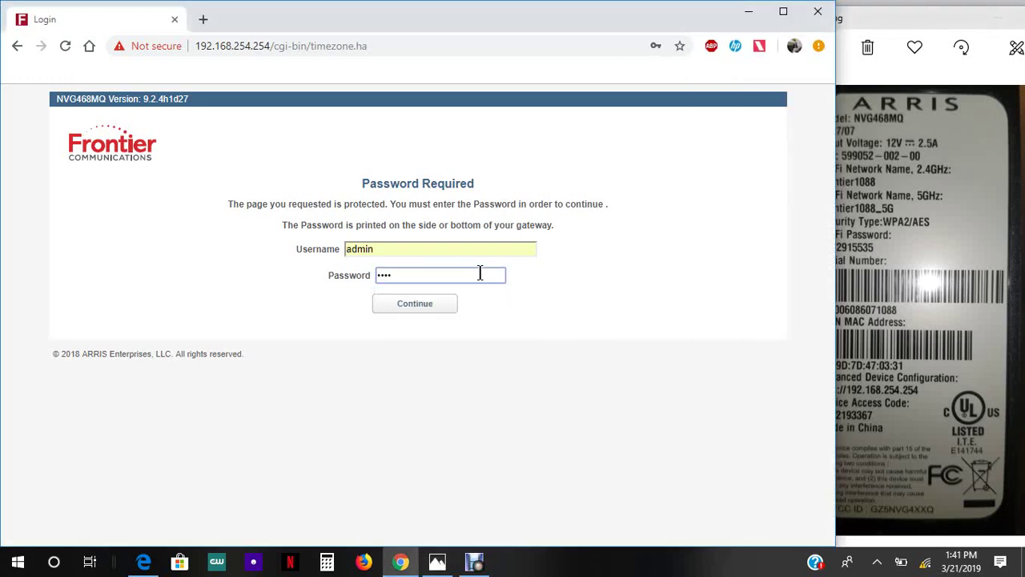
{"action": "left_click", "coordinate": [946, 172]}
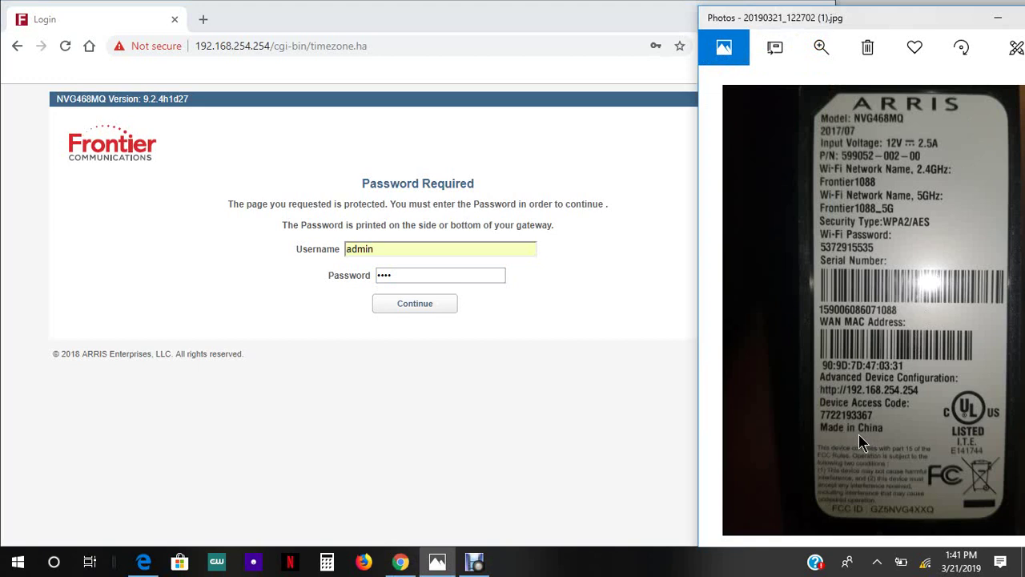
{"action": "left_click", "coordinate": [449, 275]}
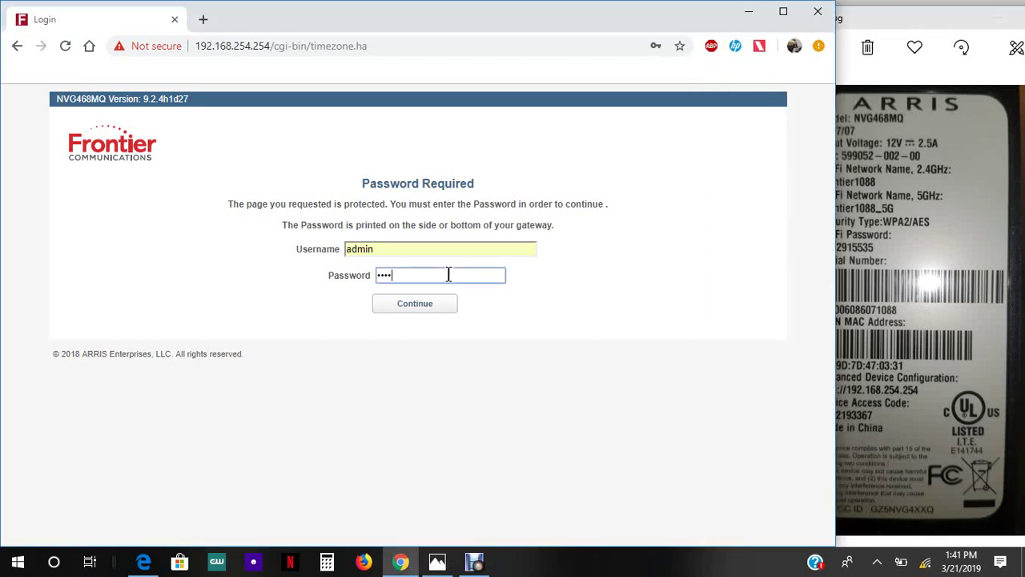
{"action": "type", "text": "••••"}
Sign in, dismiss Chrome's password prompt, and enter the new admin password in Admin Password and Verify.
{"action": "left_click", "coordinate": [431, 305]}
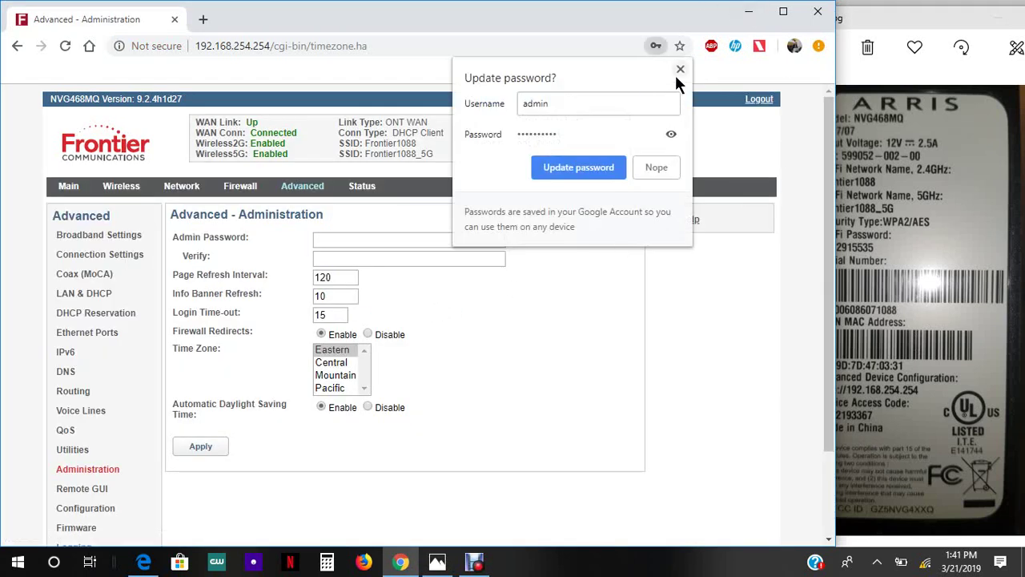
{"action": "left_click", "coordinate": [680, 69]}
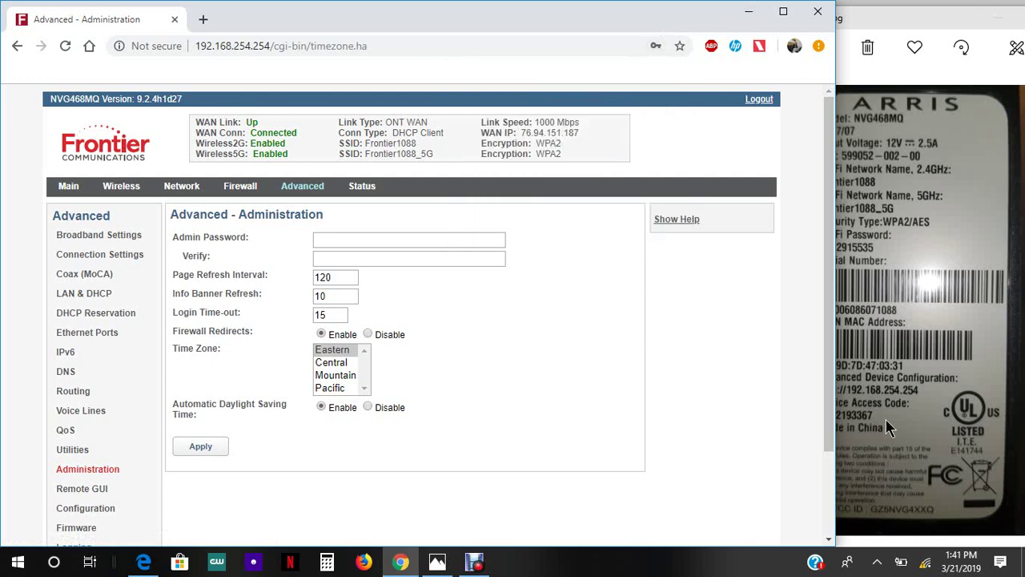
{"action": "left_click", "coordinate": [438, 240]}
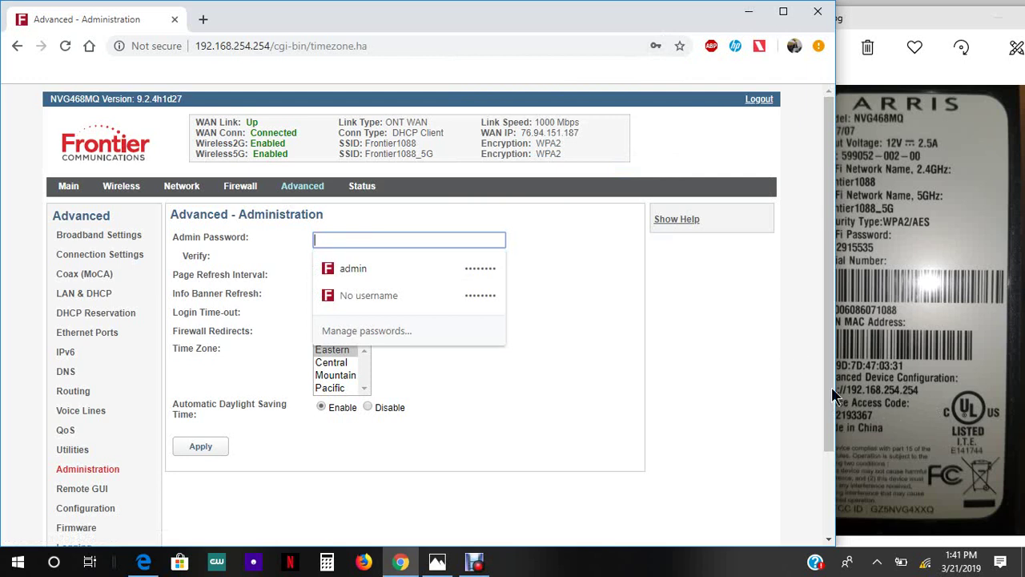
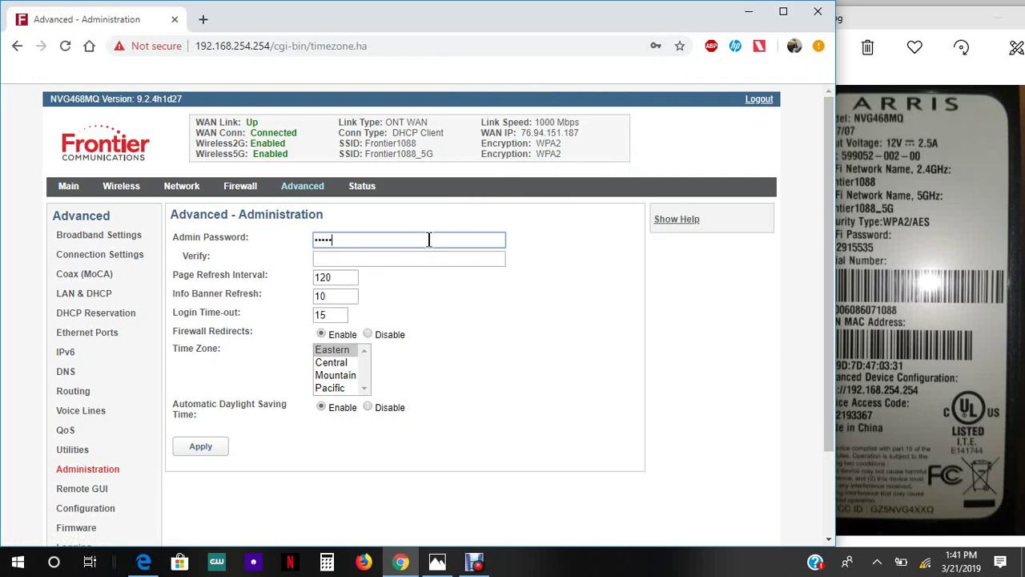
{"action": "left_click", "coordinate": [428, 258]}
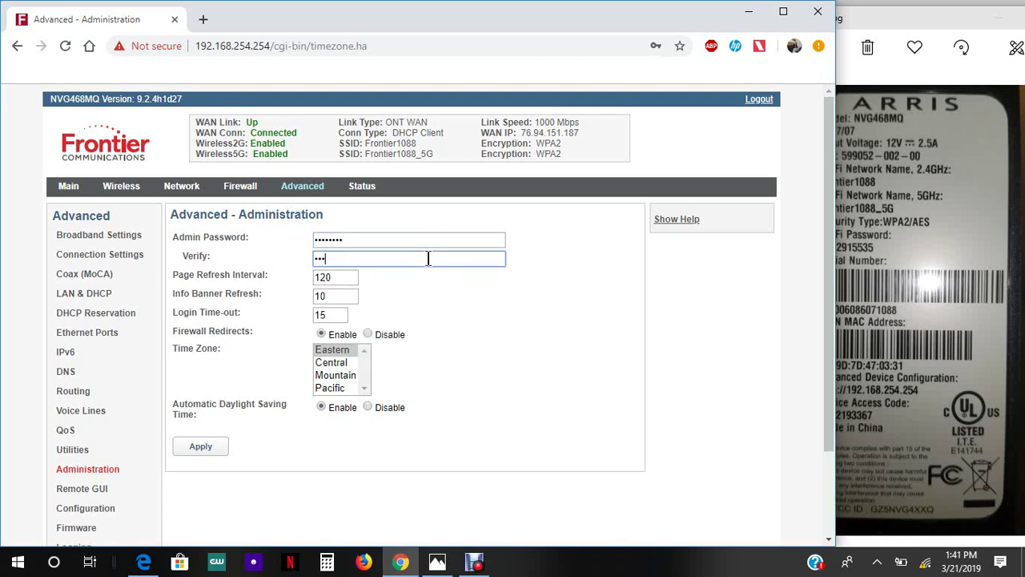
Apply the new admin password, then sign back in using it.
{"action": "left_click", "coordinate": [201, 446]}
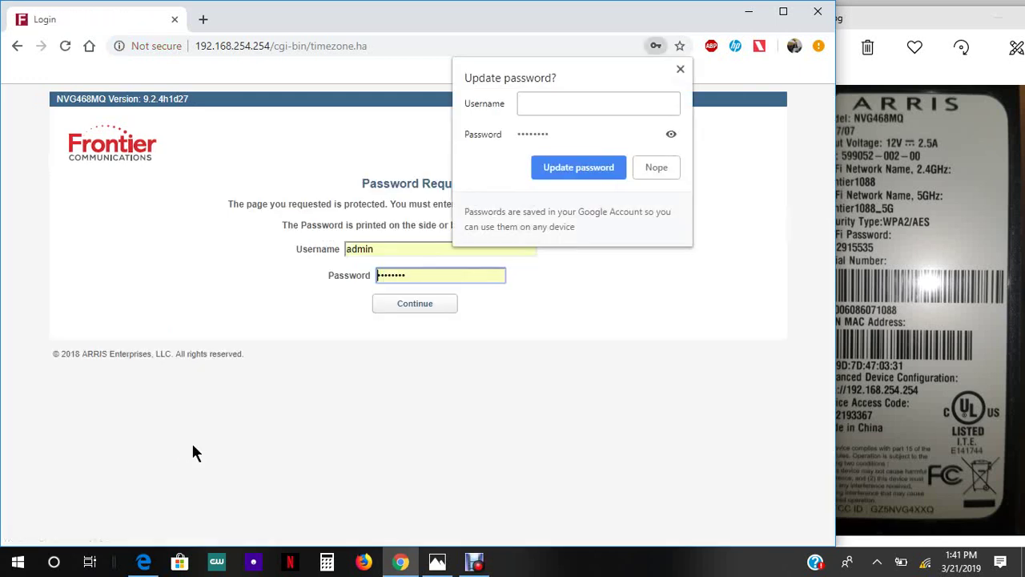
{"action": "left_click", "coordinate": [680, 70]}
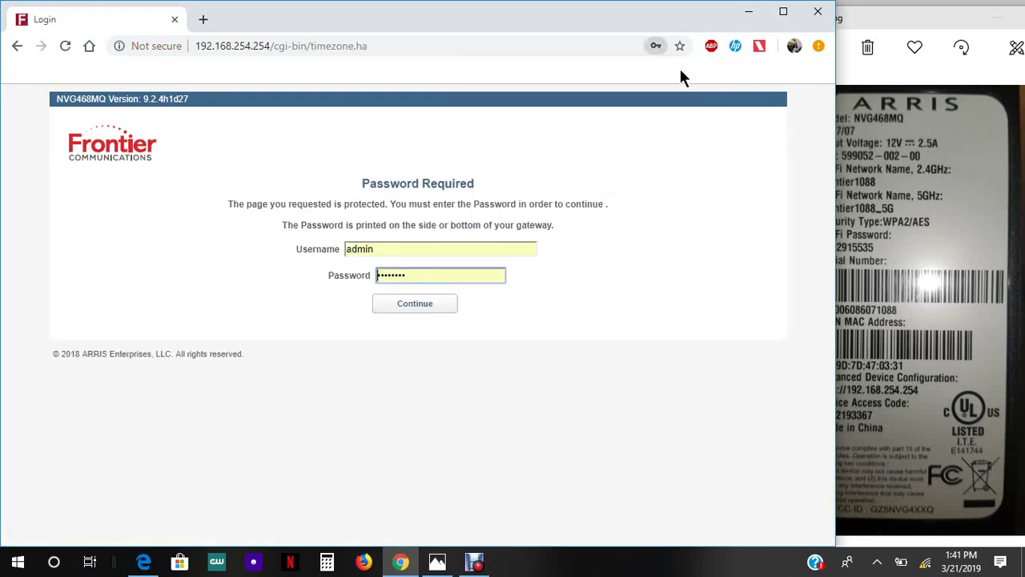
{"action": "double_click", "coordinate": [471, 275]}
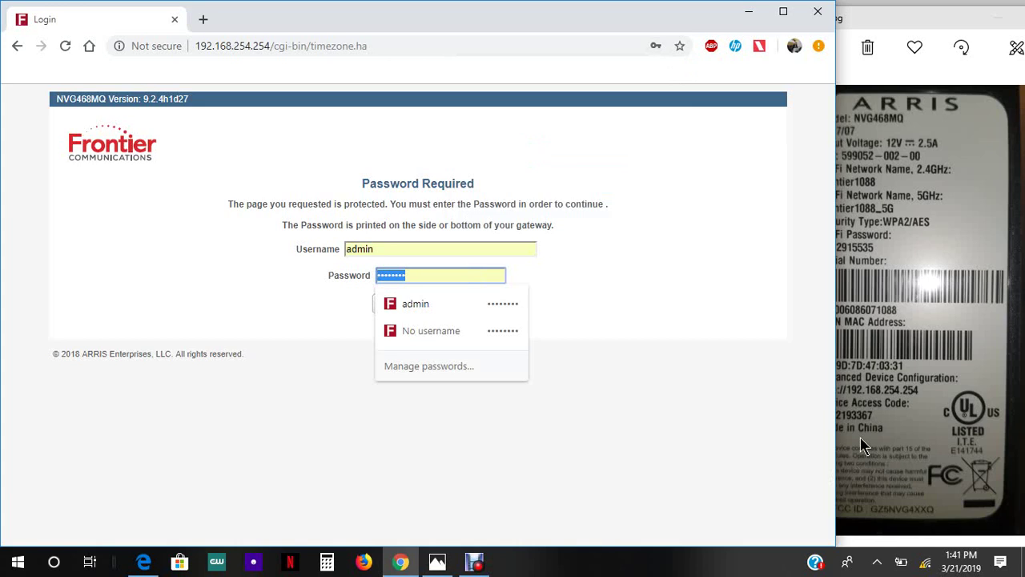
{"action": "type", "text": "•••••"}
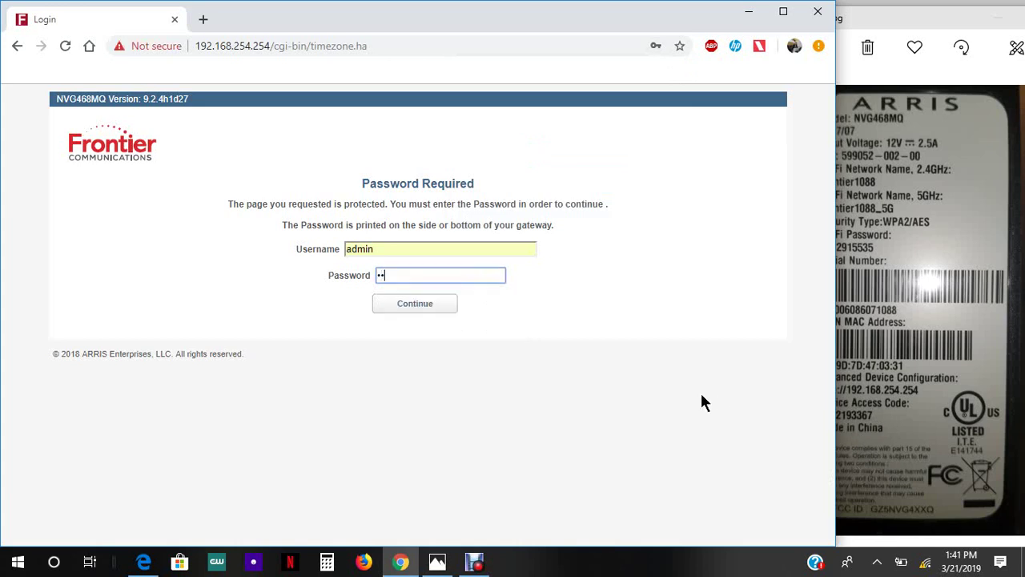
{"action": "type", "text": "••"}
{"action": "left_click", "coordinate": [443, 308]}
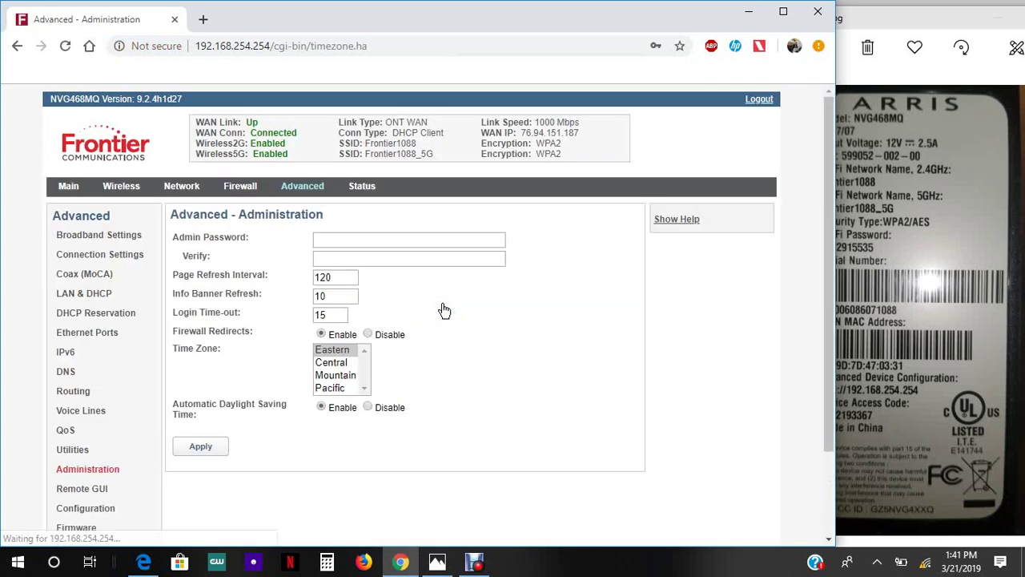
In Connection Settings, set ISP Protocol to DHCP and Static DNS with primary 8.8.8.8.
{"action": "left_click", "coordinate": [117, 262]}
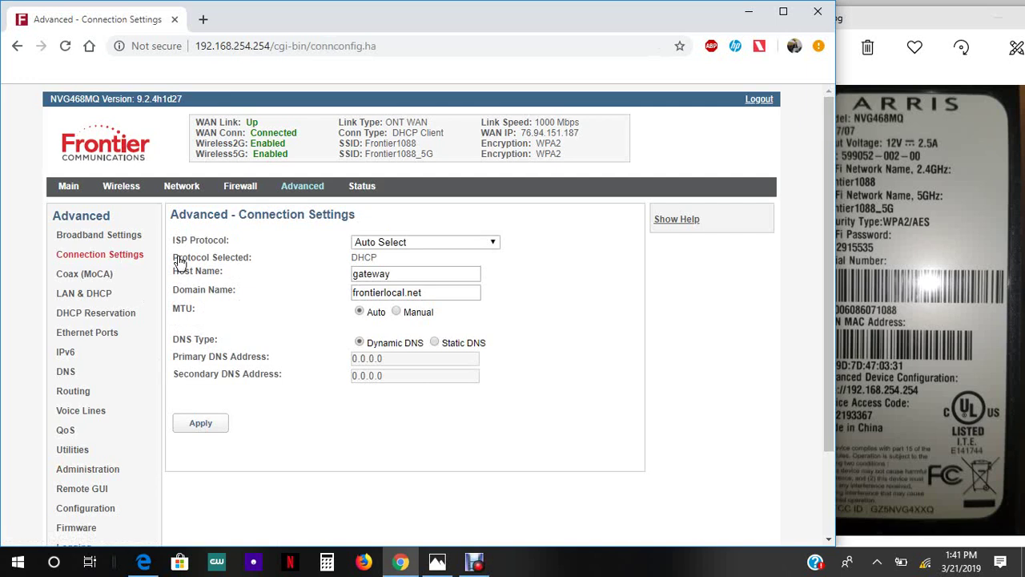
{"action": "left_click", "coordinate": [461, 249]}
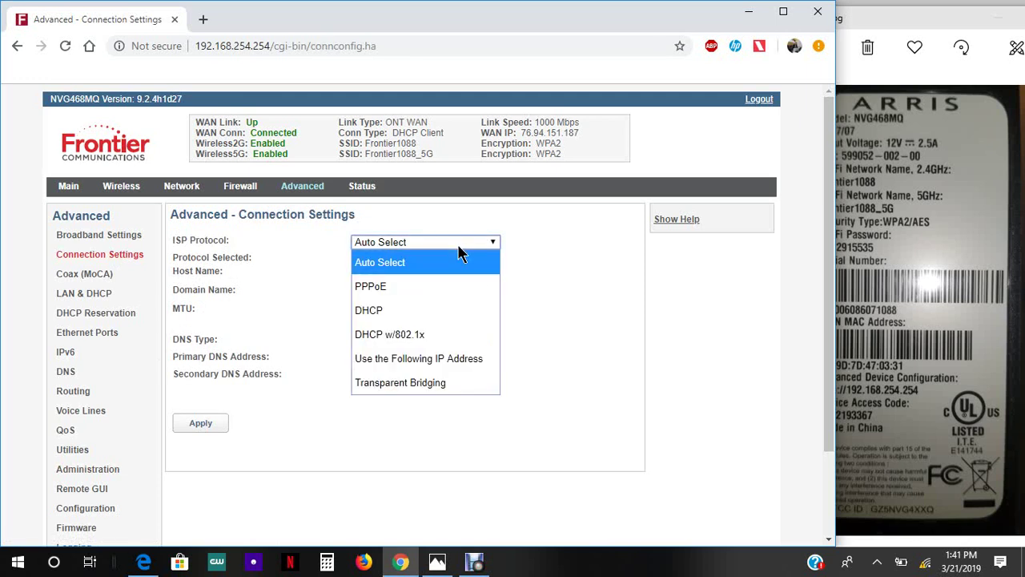
{"action": "left_click", "coordinate": [391, 312]}
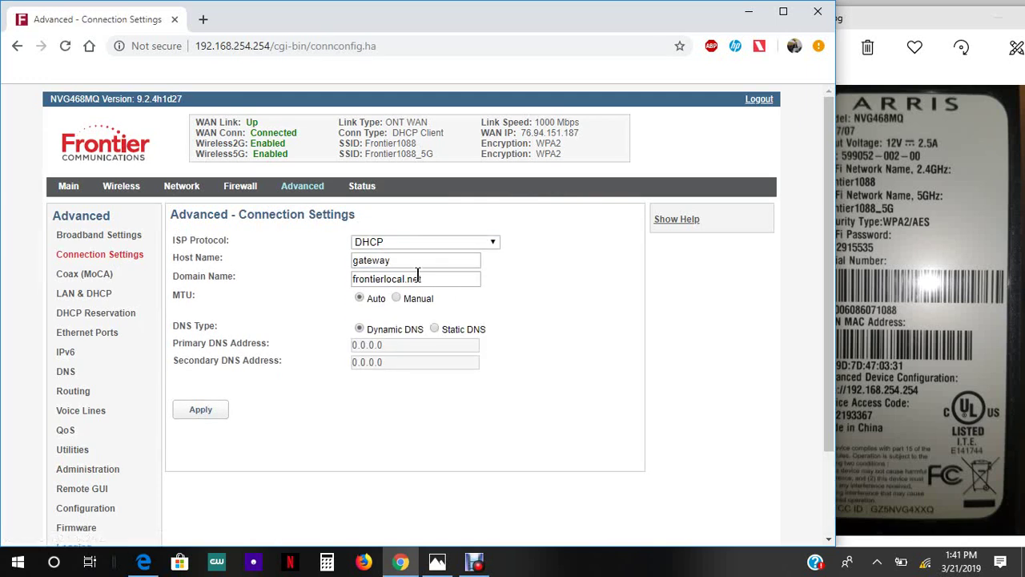
{"action": "left_click", "coordinate": [434, 330]}
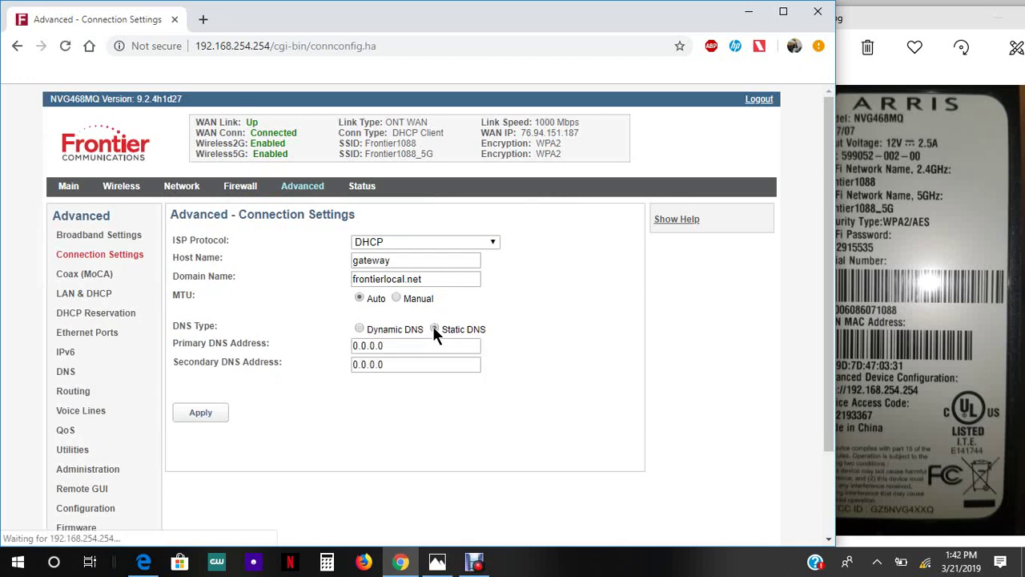
{"action": "double_click", "coordinate": [407, 347]}
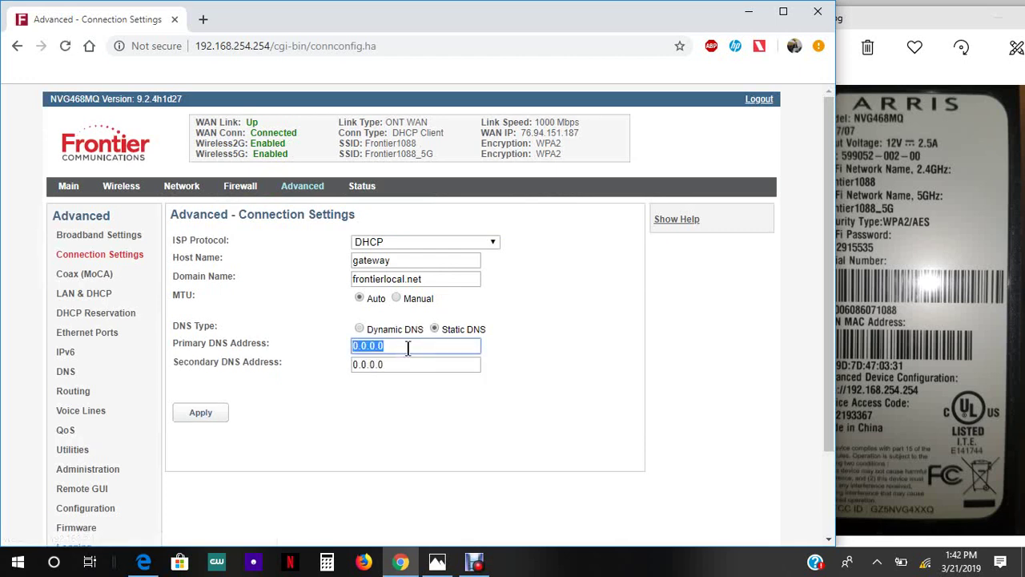
{"action": "type", "text": "8.8.8.8"}
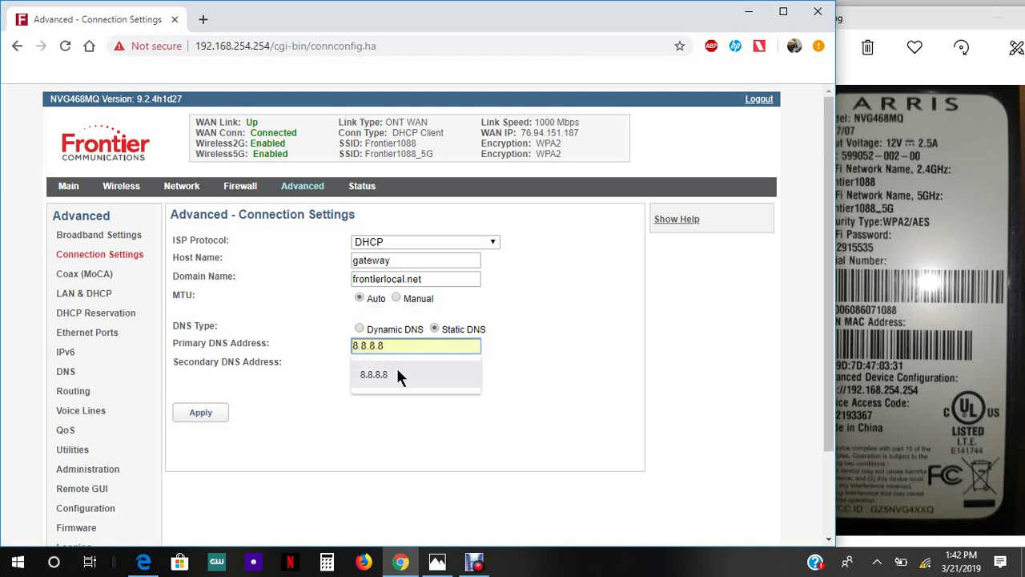
{"action": "left_click", "coordinate": [399, 375]}
Set the secondary DNS to 8.8.4.4 and apply the connection settings.
{"action": "left_click", "coordinate": [413, 364]}
{"action": "double_click", "coordinate": [414, 365]}
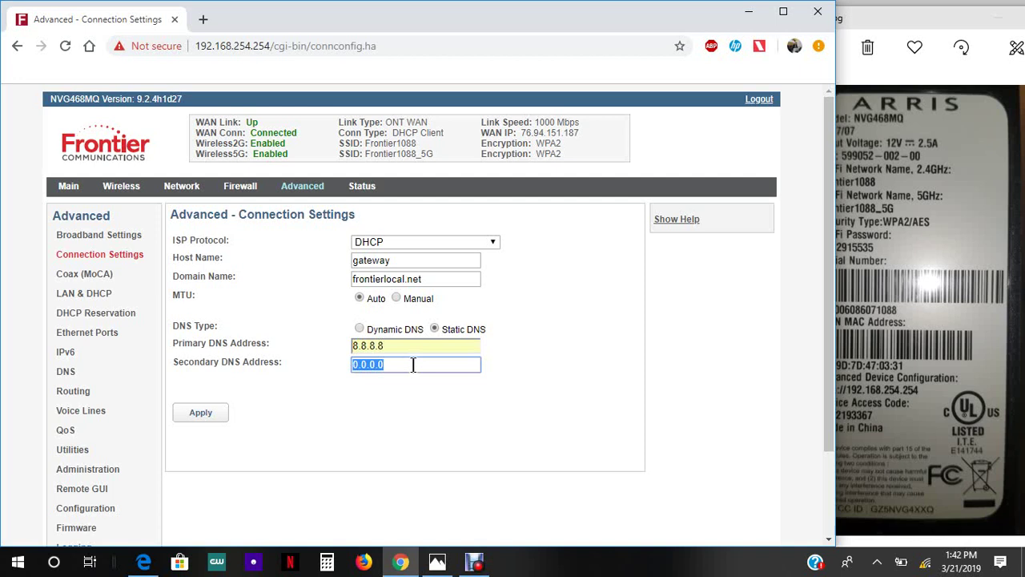
{"action": "left_click", "coordinate": [413, 364]}
{"action": "type", "text": "8"}
{"action": "key", "text": "BackSpace"}
{"action": "key", "text": "BackSpace"}
{"action": "key", "text": "BackSpace"}
{"action": "key", "text": "BackSpace"}
{"action": "key", "text": "BackSpace"}
{"action": "key", "text": "BackSpace"}
{"action": "key", "text": "BackSpace"}
{"action": "type", "text": "8.8.4.4"}
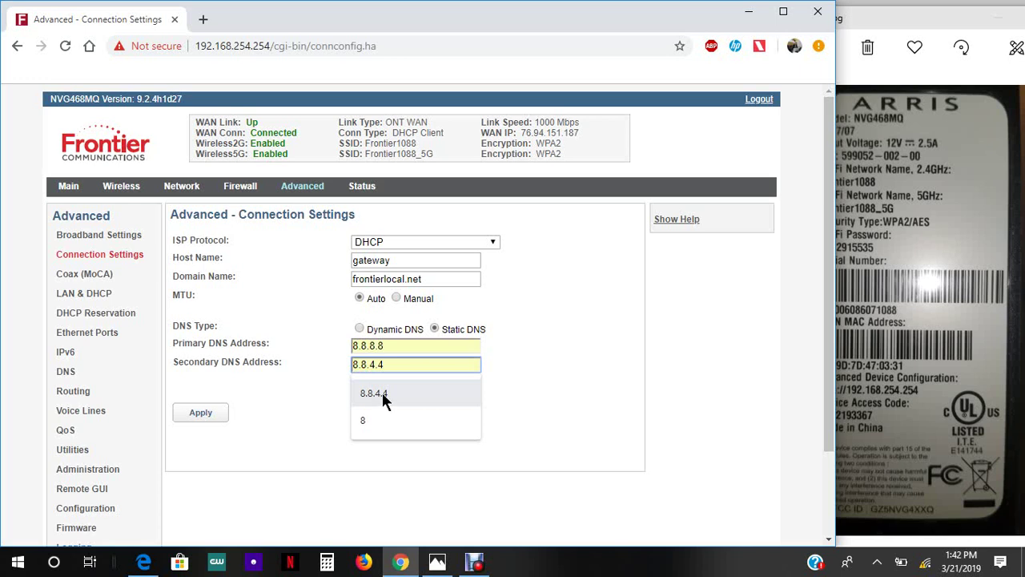
{"action": "left_click", "coordinate": [382, 394]}
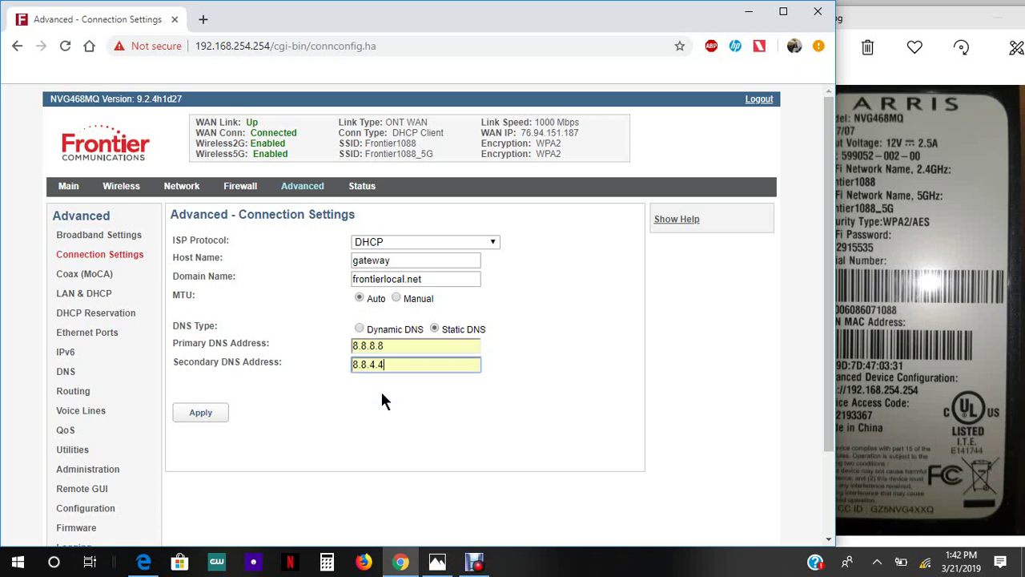
{"action": "left_click", "coordinate": [201, 412]}
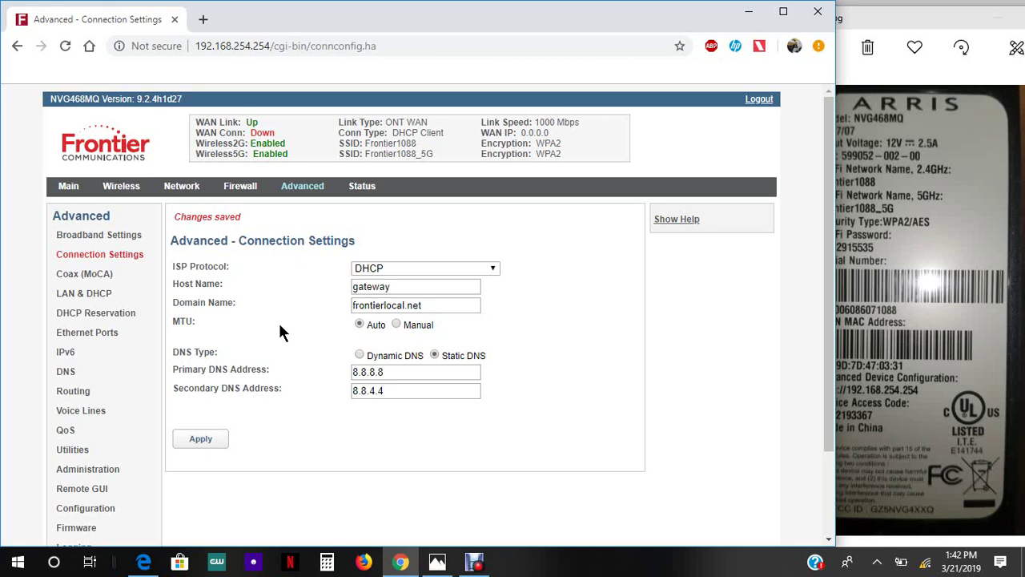
Test the internet by loading youtube.com in a new tab, then return to Wireless Summary.
{"action": "left_click", "coordinate": [121, 188]}
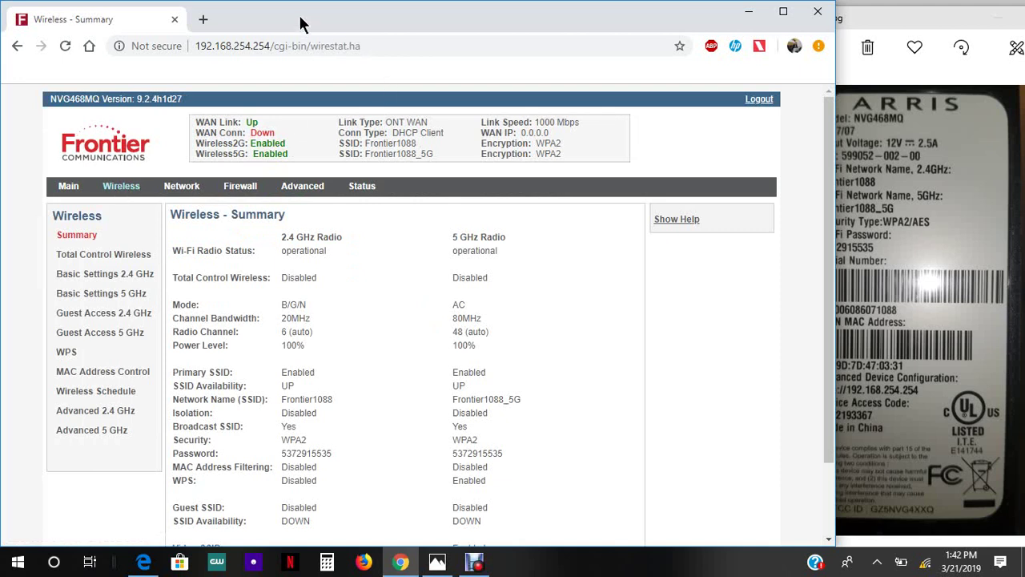
{"action": "left_click", "coordinate": [203, 19]}
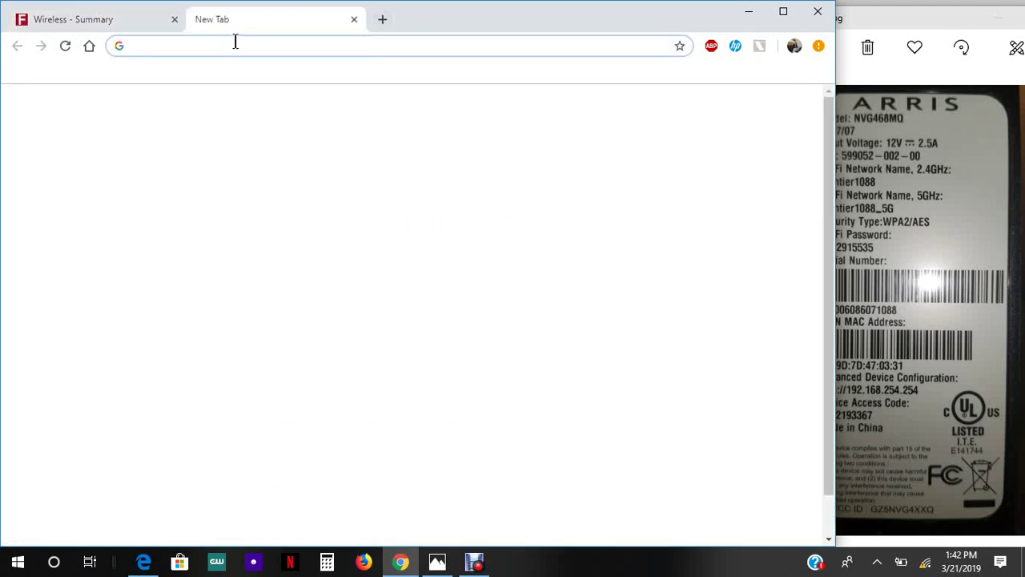
{"action": "type", "text": "you"}
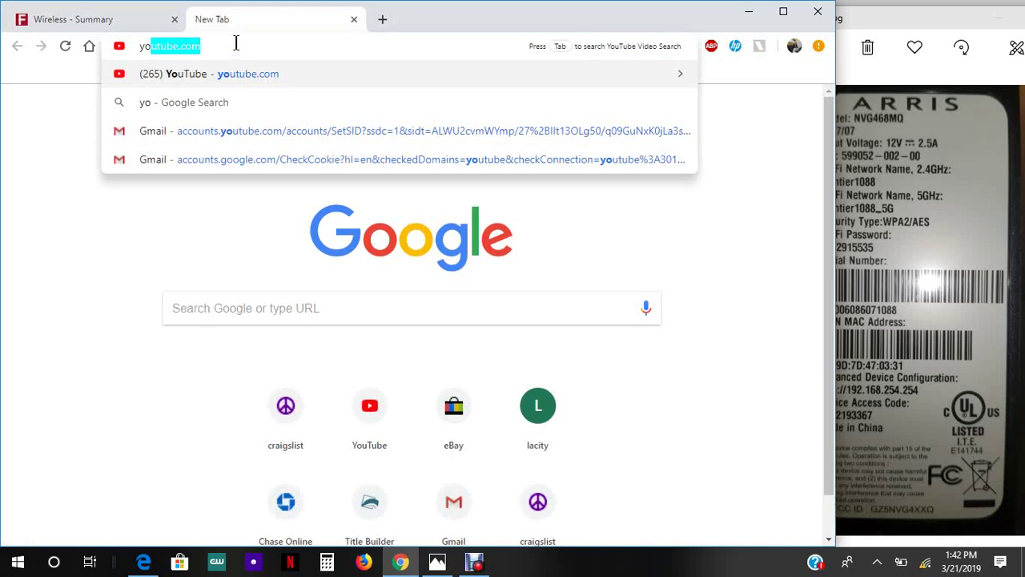
{"action": "left_click", "coordinate": [238, 74]}
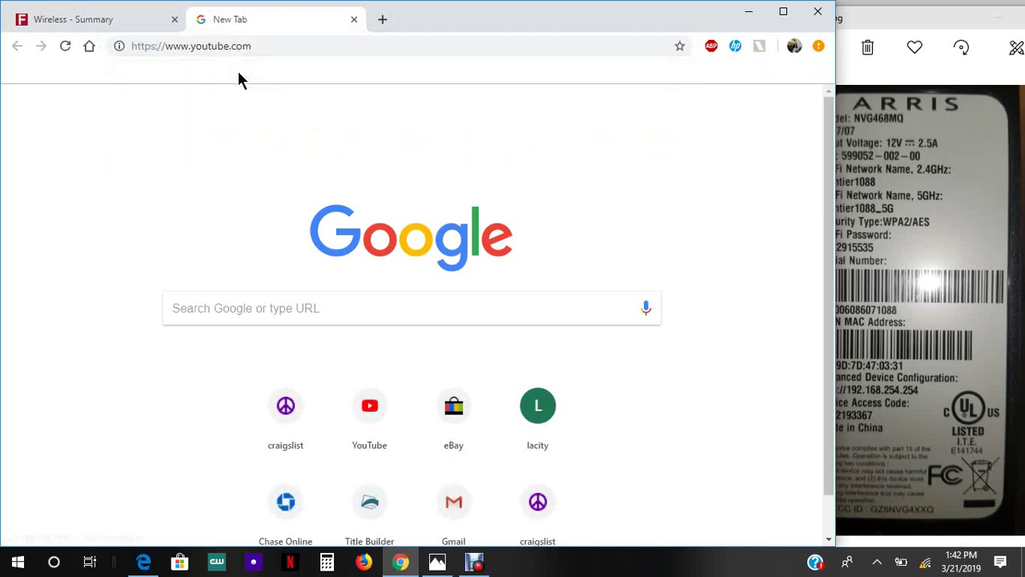
{"action": "left_click", "coordinate": [67, 24]}
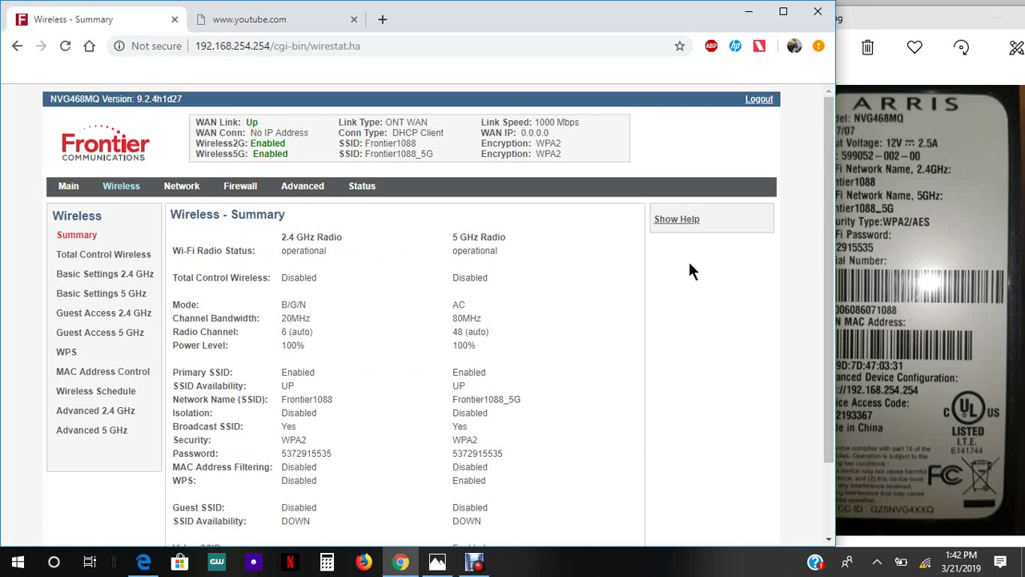
Open the Wireless > Total Control Wireless page.
{"action": "left_click", "coordinate": [81, 258]}
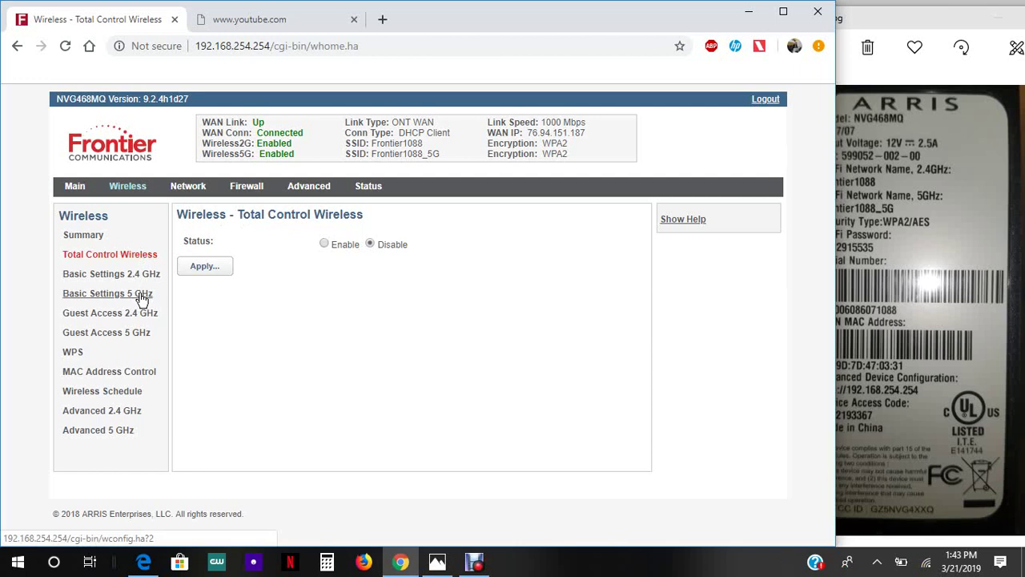
In Basic Settings 5 GHz, rename the network to Arris 5g.
{"action": "left_click", "coordinate": [141, 295]}
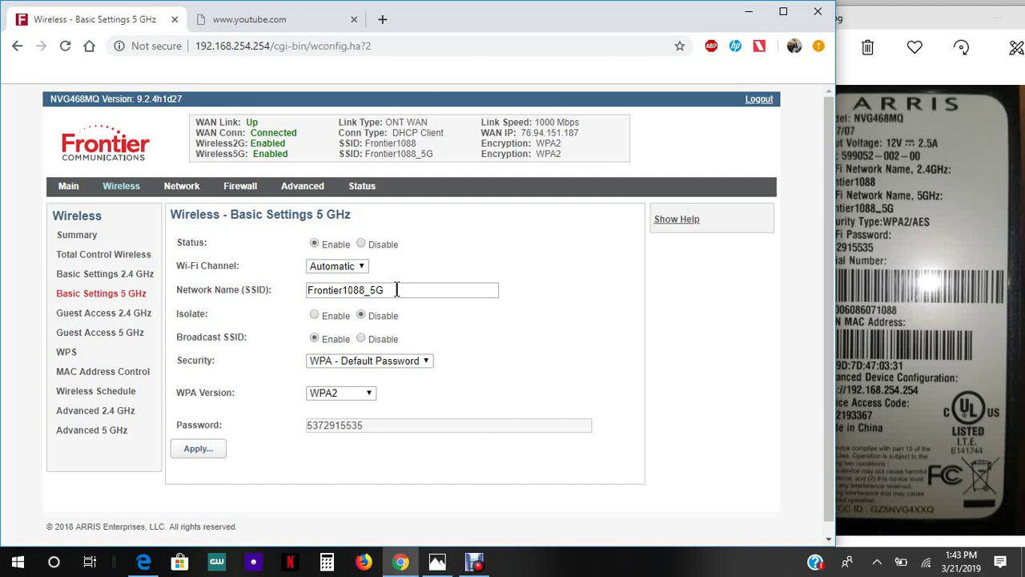
{"action": "double_click", "coordinate": [397, 290]}
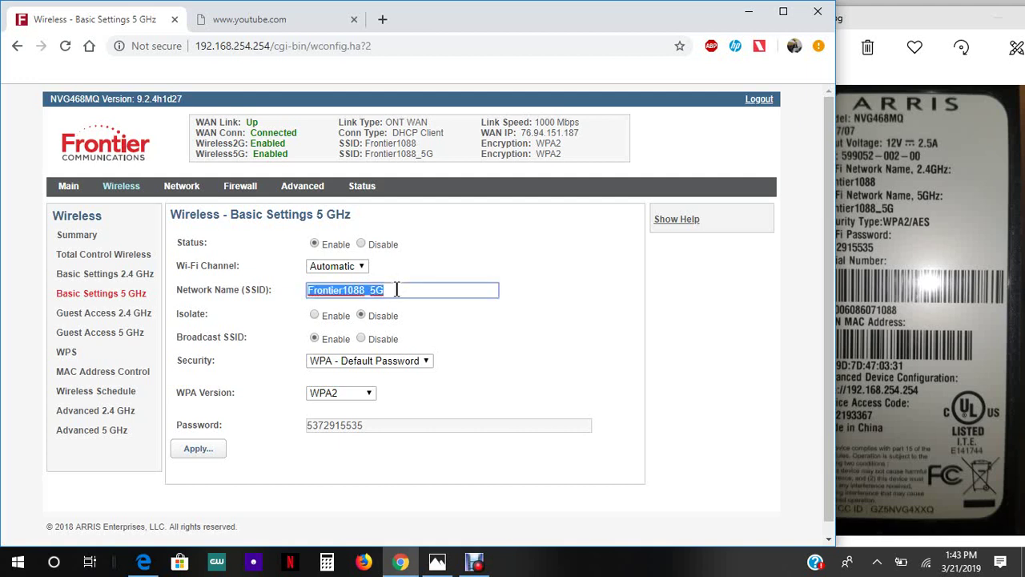
{"action": "type", "text": "Arris 5g"}
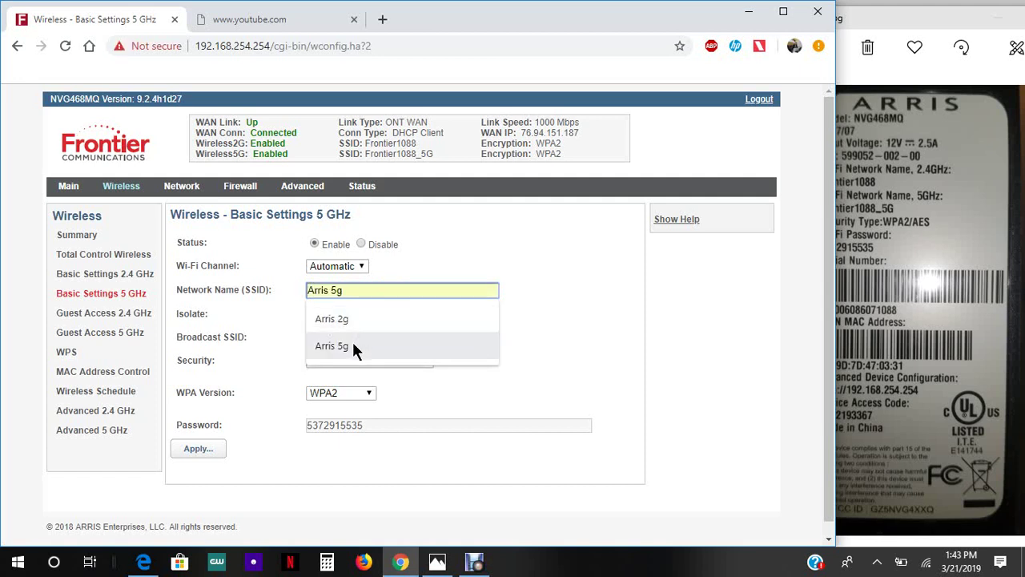
{"action": "left_click", "coordinate": [353, 344]}
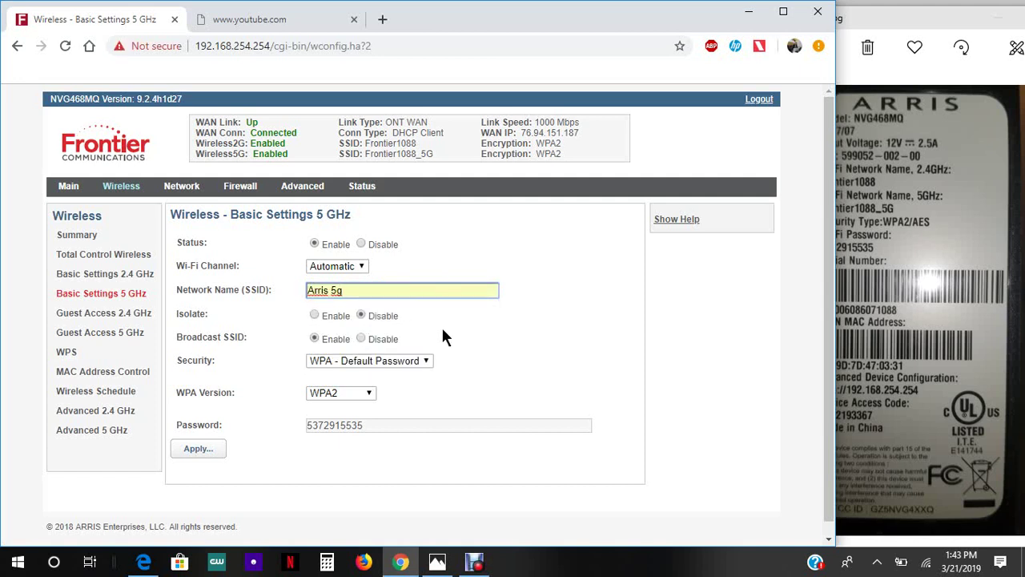
Set 5 GHz security to WPA - PSK with a new Wi-Fi password.
{"action": "left_click", "coordinate": [338, 361]}
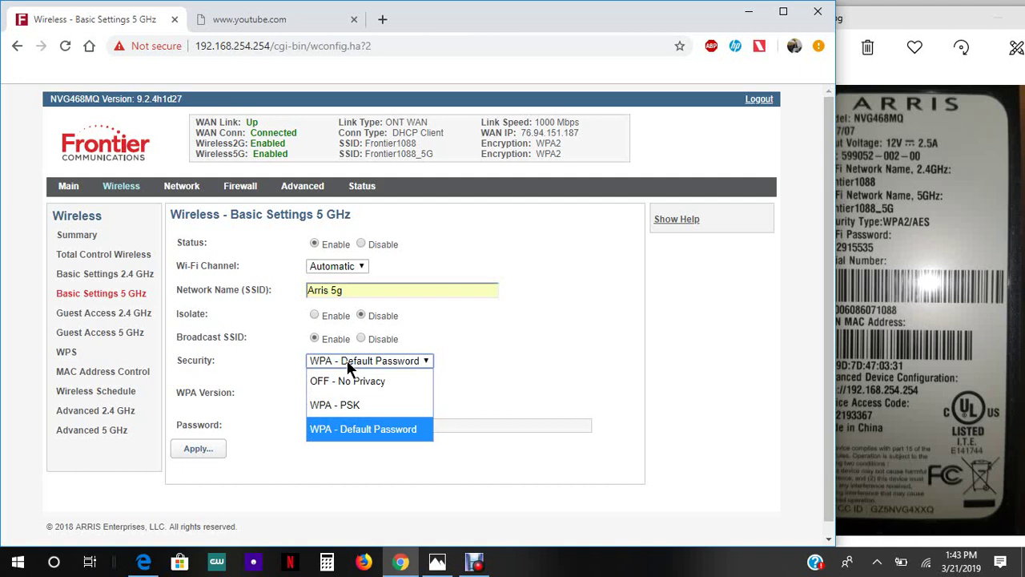
{"action": "left_click", "coordinate": [343, 407]}
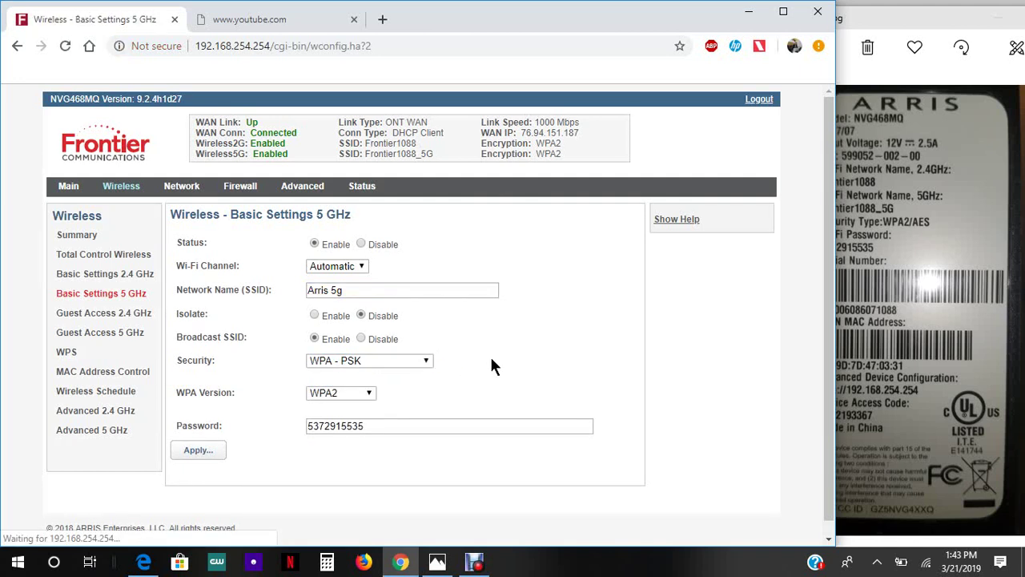
{"action": "left_click", "coordinate": [397, 425]}
{"action": "double_click", "coordinate": [397, 425]}
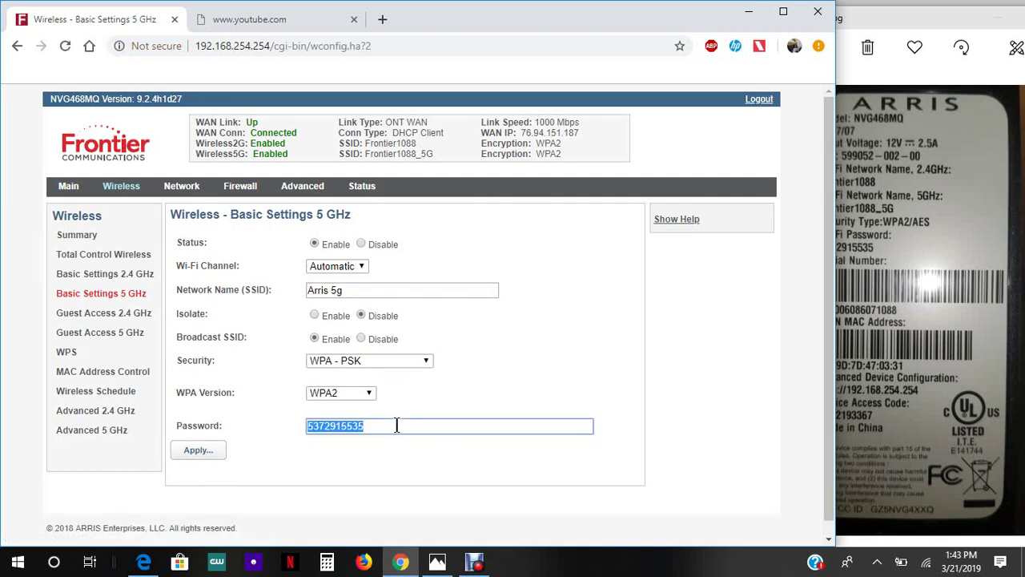
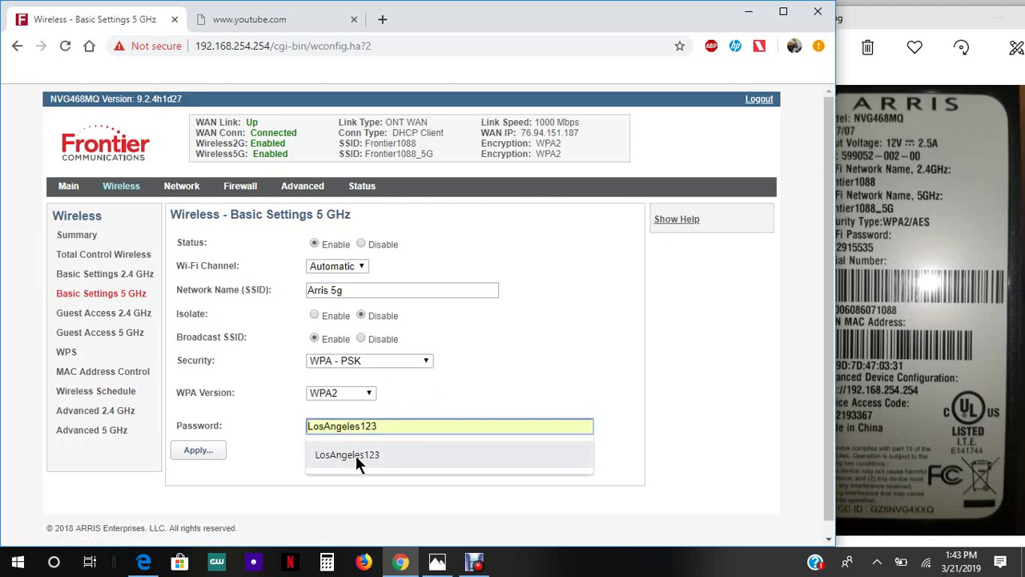
{"action": "left_click", "coordinate": [355, 455]}
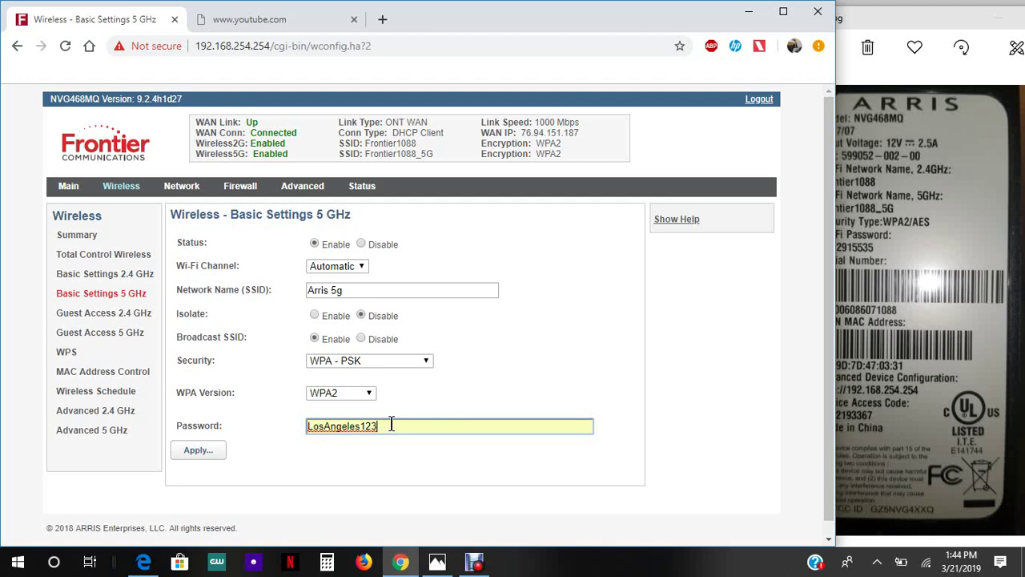
Save the 5 GHz changes past the Wi-Fi warning and confirm Arris 5g appears in Windows' network list.
{"action": "left_click", "coordinate": [199, 451]}
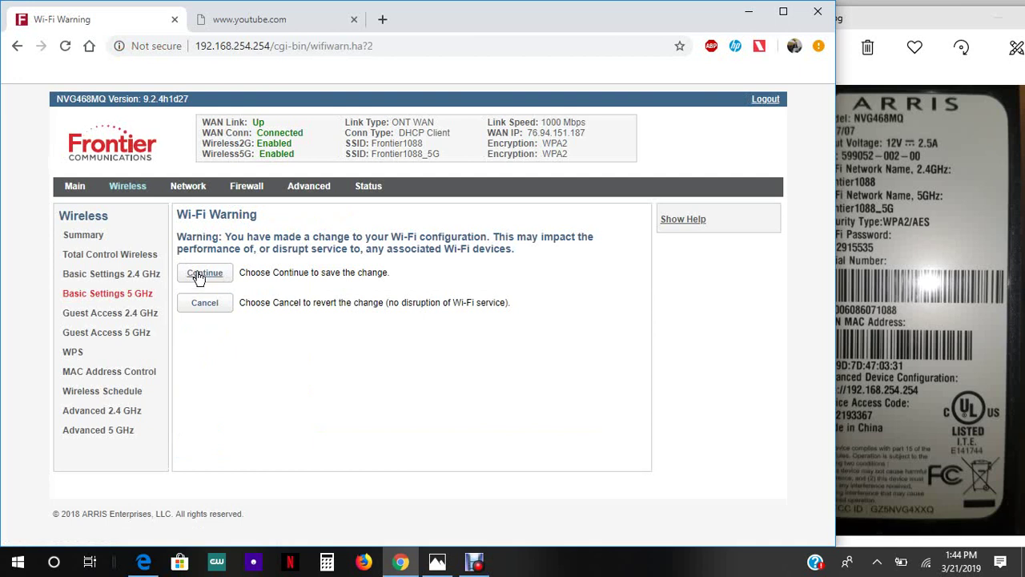
{"action": "left_click", "coordinate": [198, 275]}
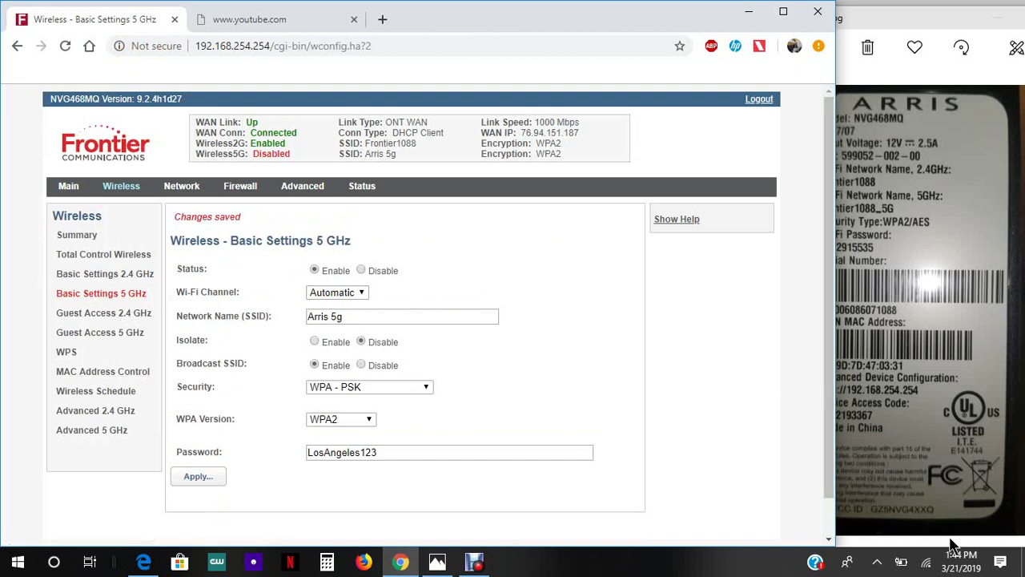
{"action": "left_click", "coordinate": [928, 563]}
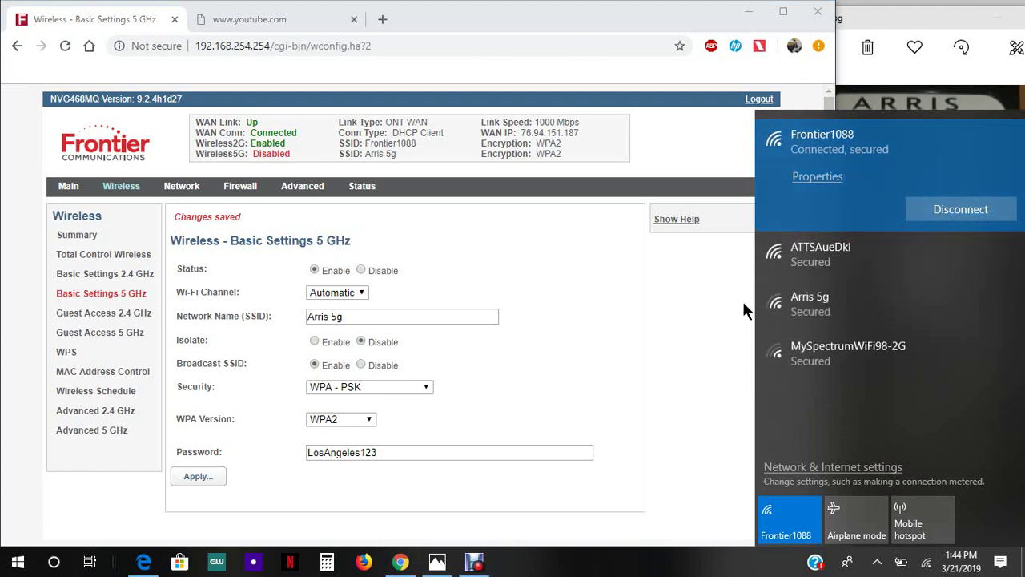
Reload YouTube to test the internet connection.
{"action": "left_click", "coordinate": [729, 334]}
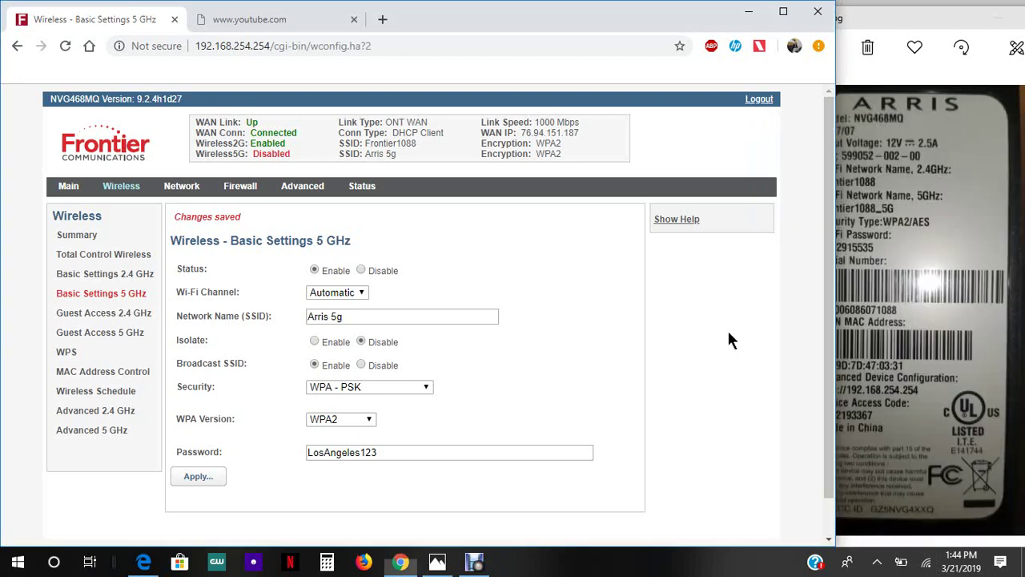
{"action": "left_click", "coordinate": [242, 24]}
{"action": "left_click", "coordinate": [266, 44]}
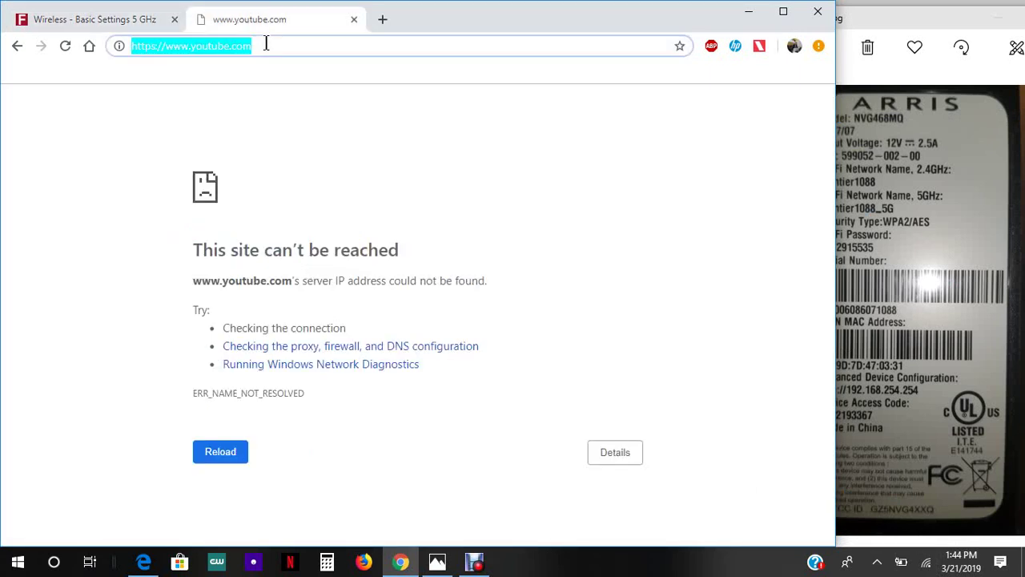
{"action": "key", "text": "Return"}
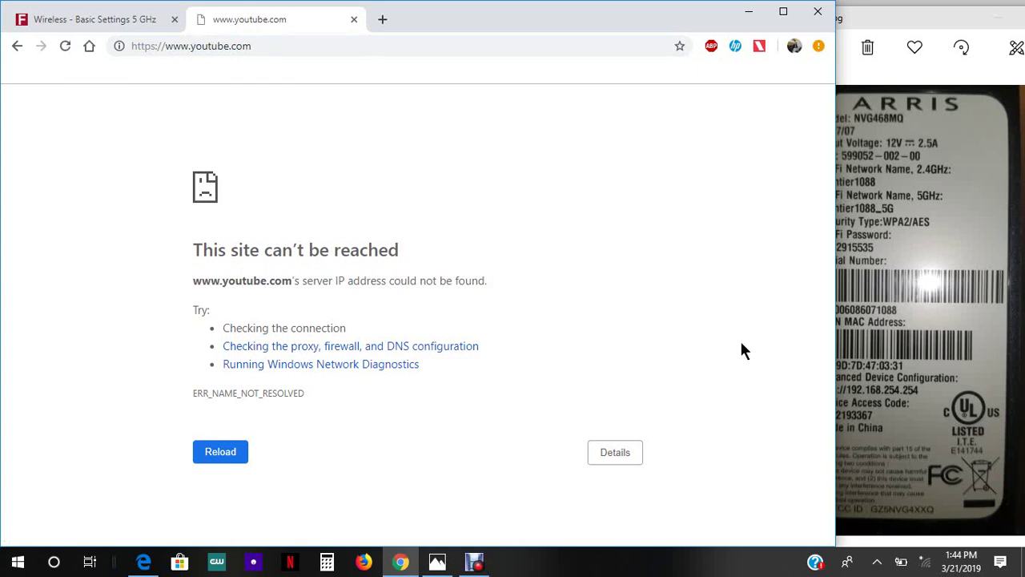
Connect the computer to the Arris 5g Wi-Fi network and confirm the connection.
{"action": "left_click", "coordinate": [927, 563]}
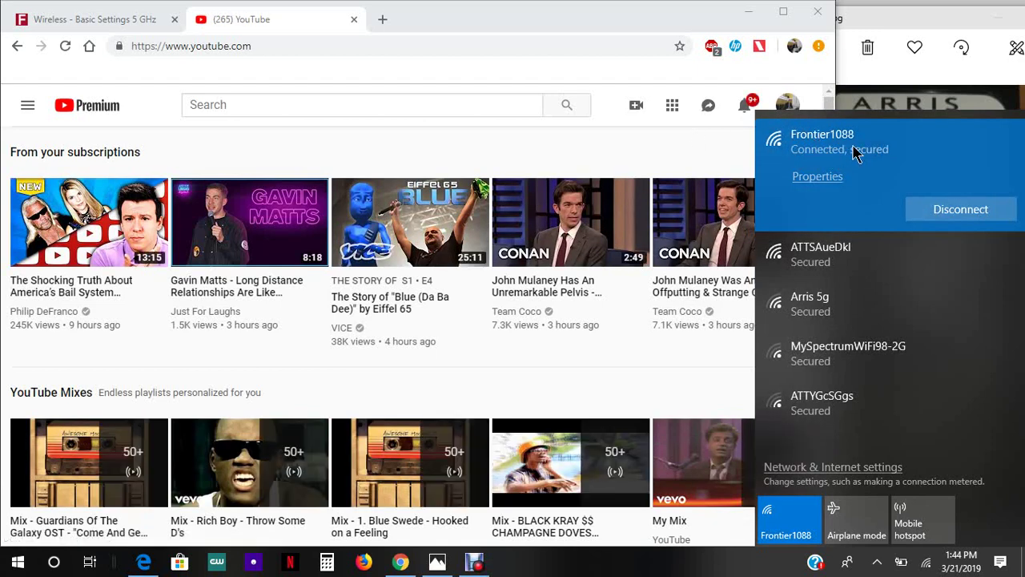
{"action": "left_click", "coordinate": [820, 309]}
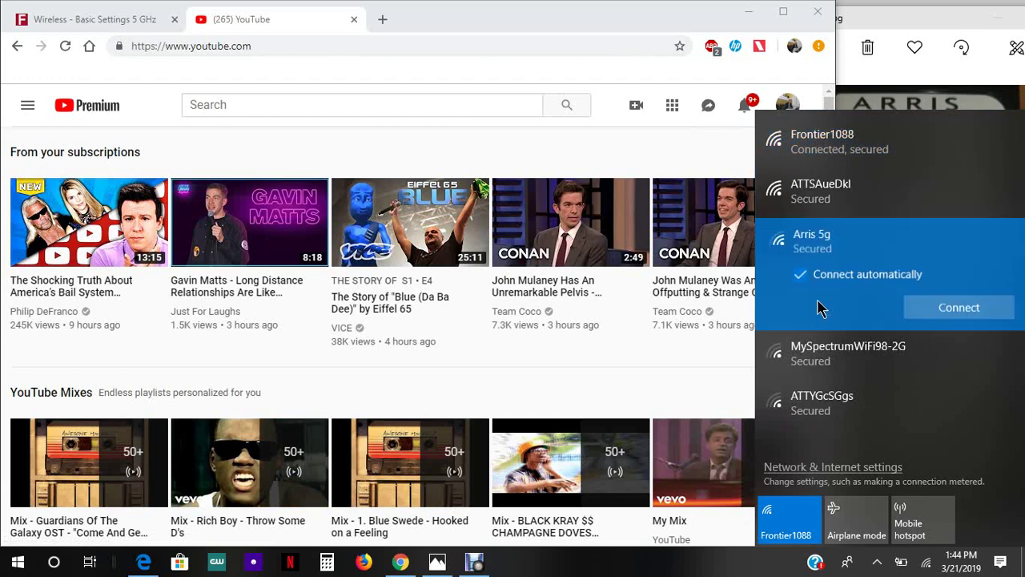
{"action": "left_click", "coordinate": [937, 313]}
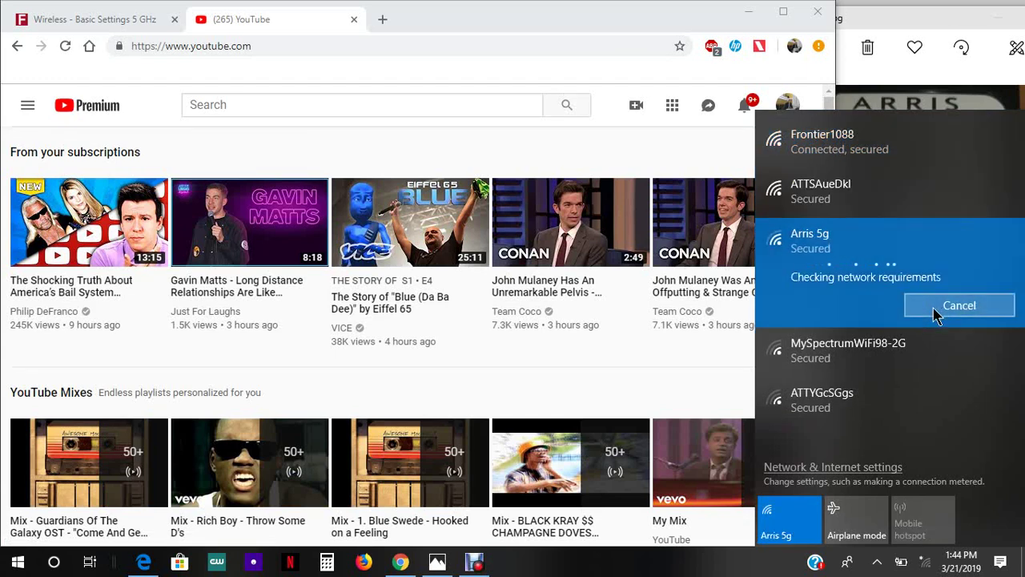
{"action": "left_click", "coordinate": [92, 19]}
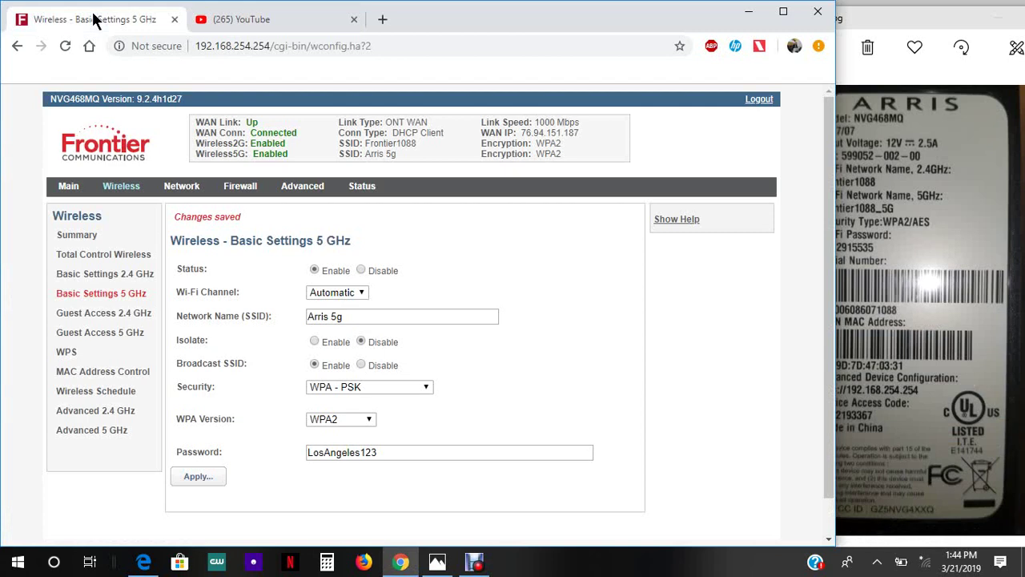
{"action": "left_click", "coordinate": [926, 564]}
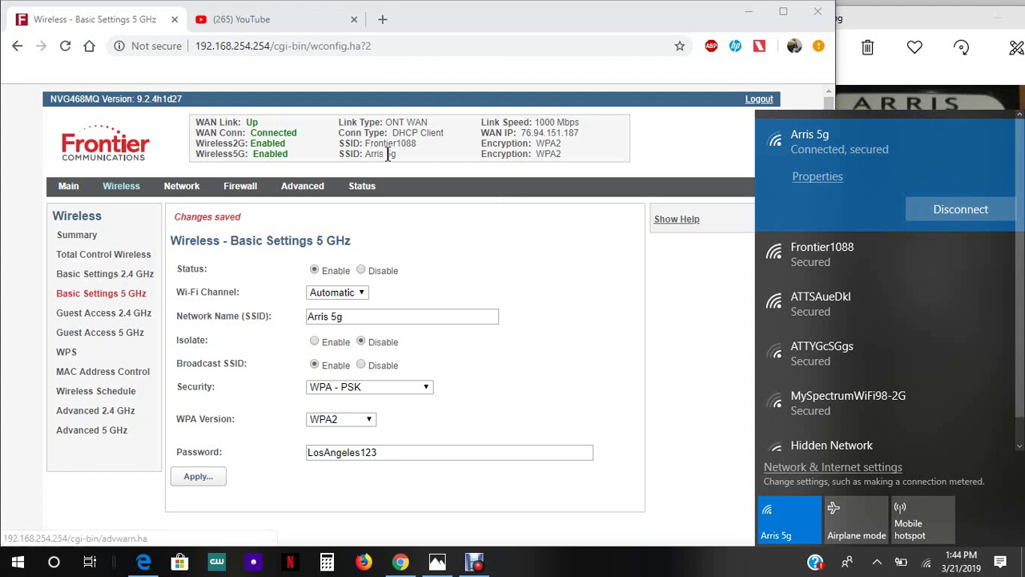
Log in with the router admin password to reach the 2.4 GHz basic wireless settings.
{"action": "left_click", "coordinate": [102, 279]}
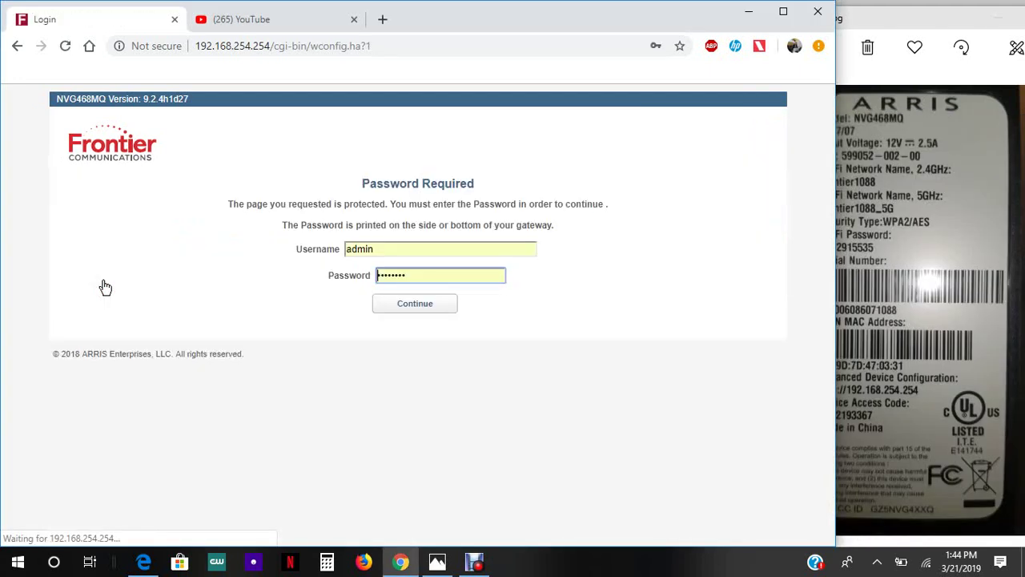
{"action": "left_click", "coordinate": [421, 281]}
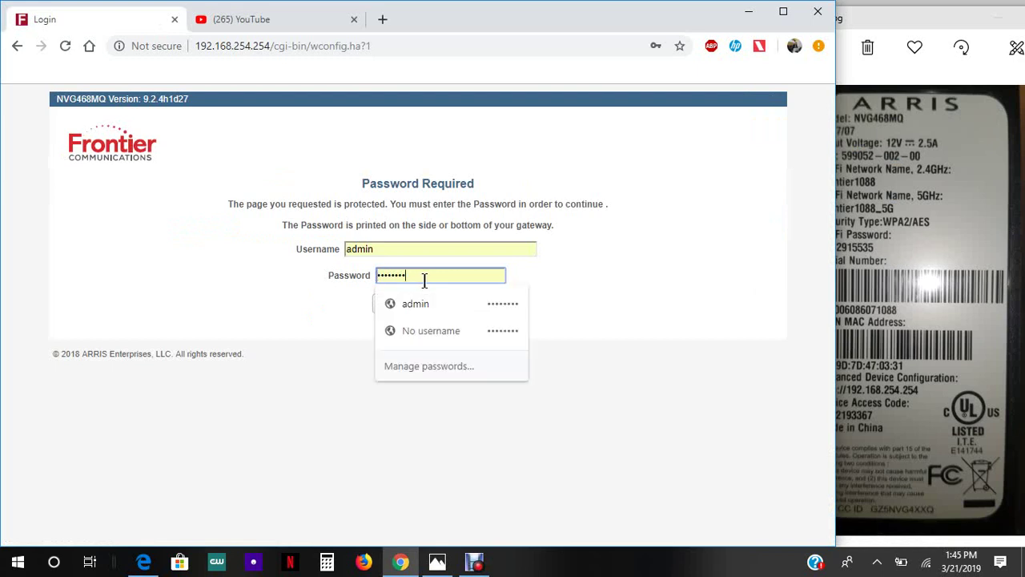
{"action": "double_click", "coordinate": [422, 282]}
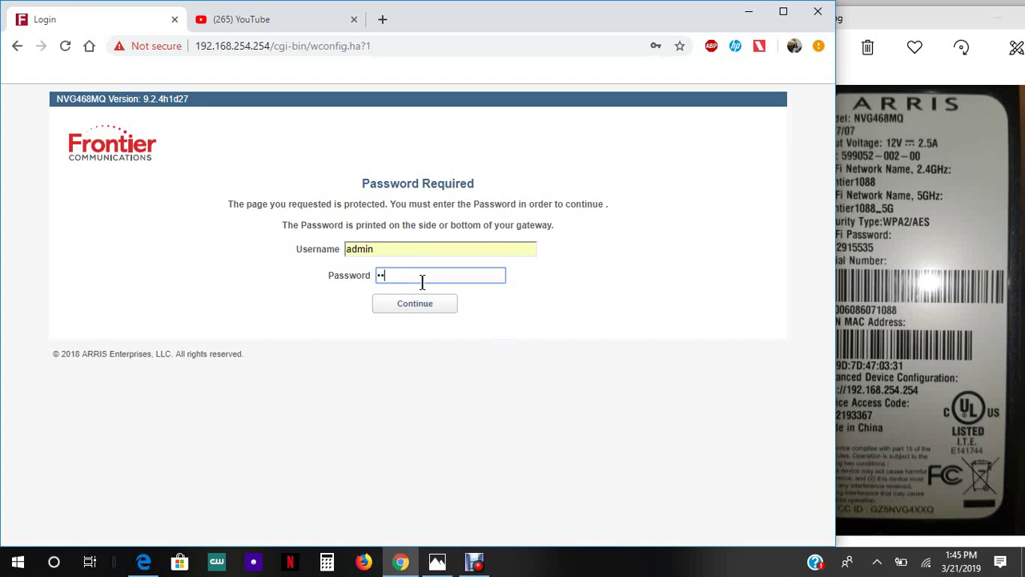
{"action": "left_click", "coordinate": [414, 308]}
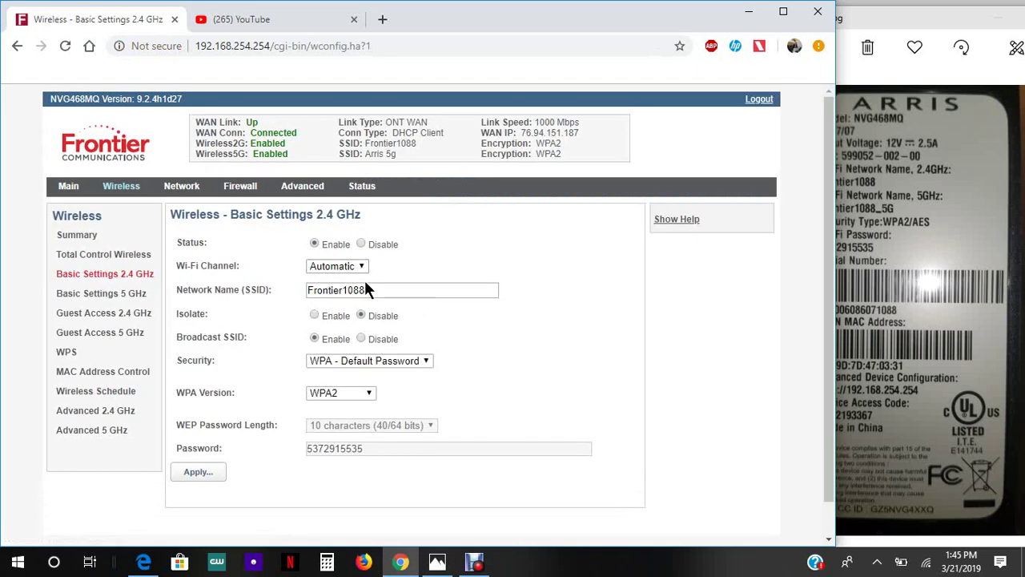
Rename the 2.4 GHz network to Arris 2g with WPA - PSK security.
{"action": "double_click", "coordinate": [377, 285]}
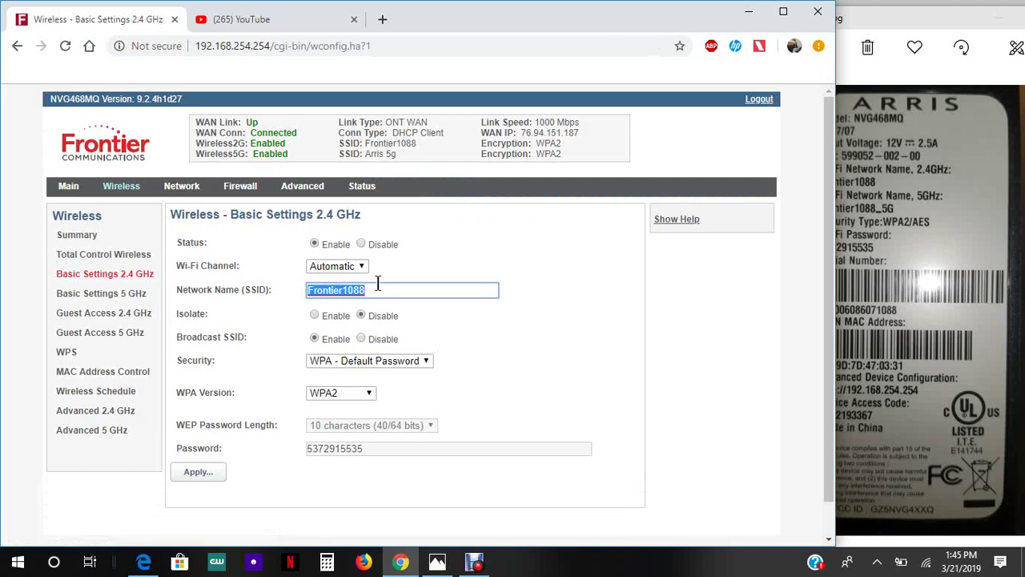
{"action": "type", "text": "Arris 2g"}
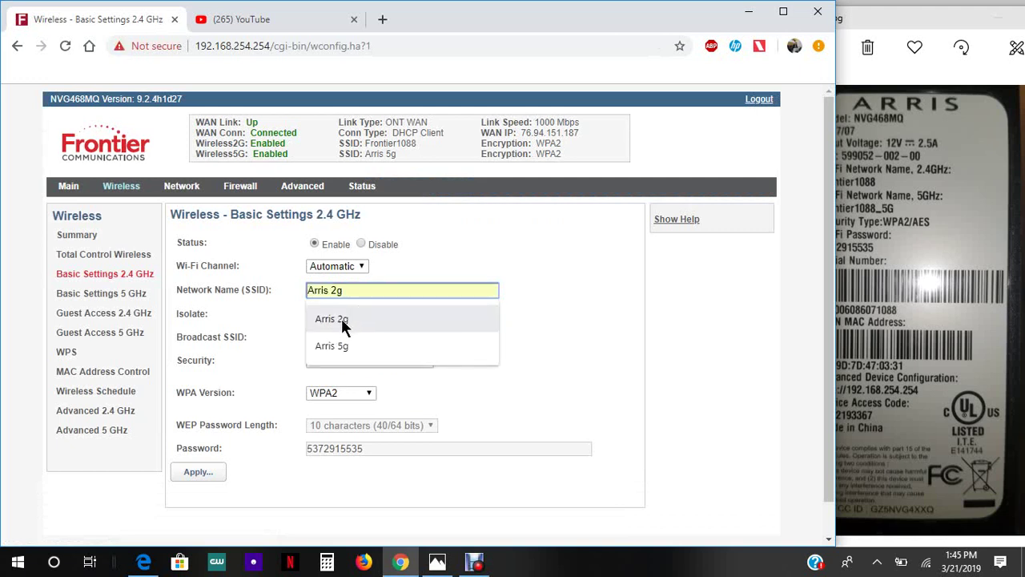
{"action": "left_click", "coordinate": [343, 323]}
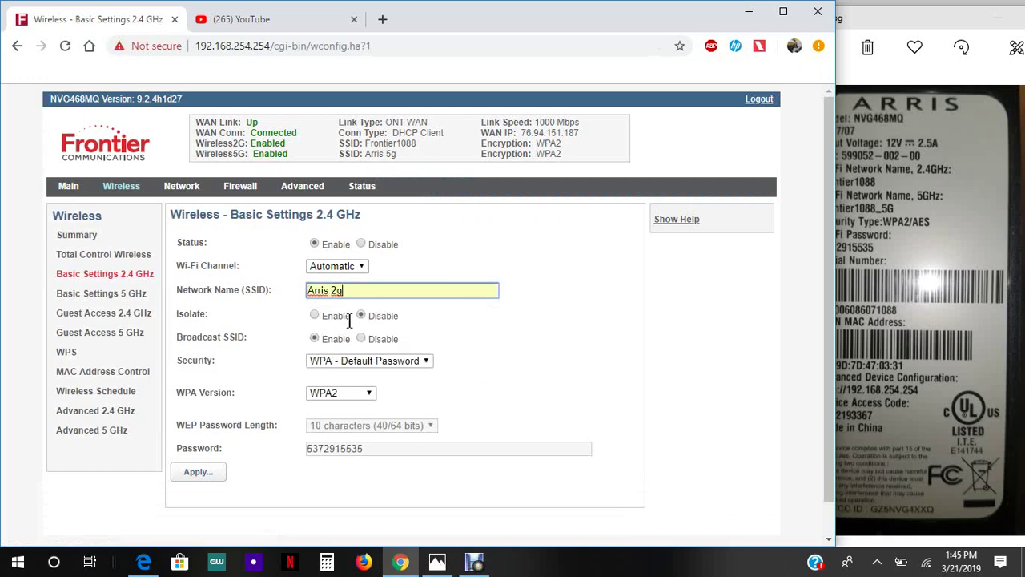
{"action": "left_click", "coordinate": [404, 359]}
{"action": "left_click", "coordinate": [365, 404]}
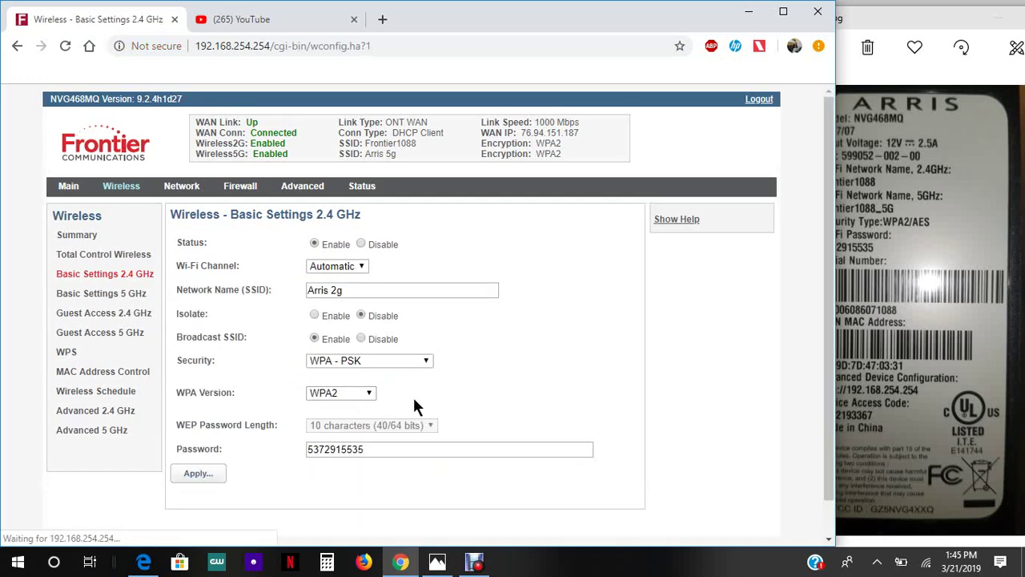
Enter the new Wi-Fi password and apply the 2.4 GHz changes, confirming the warning.
{"action": "left_click", "coordinate": [388, 449]}
{"action": "double_click", "coordinate": [388, 449]}
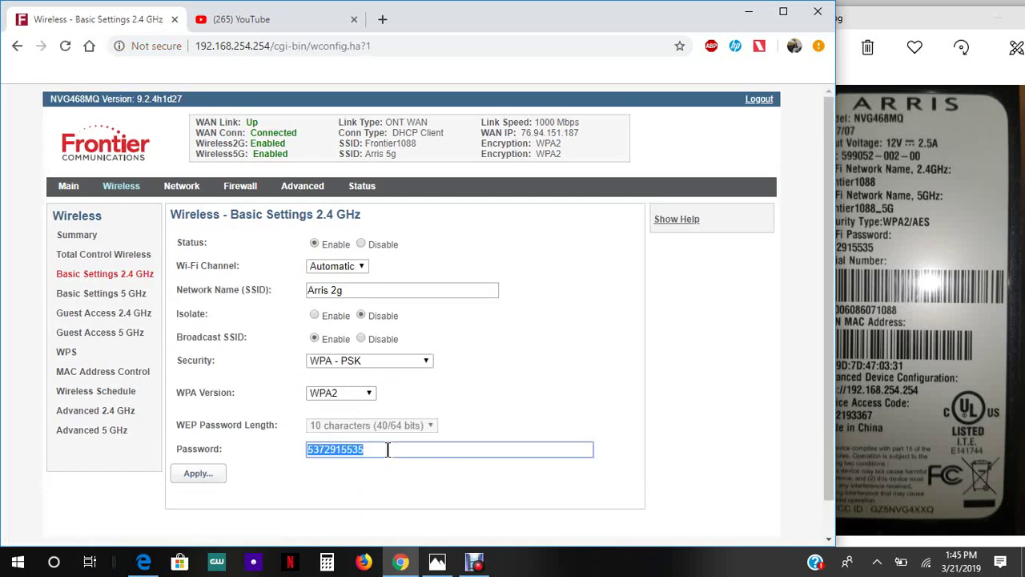
{"action": "left_click", "coordinate": [360, 471]}
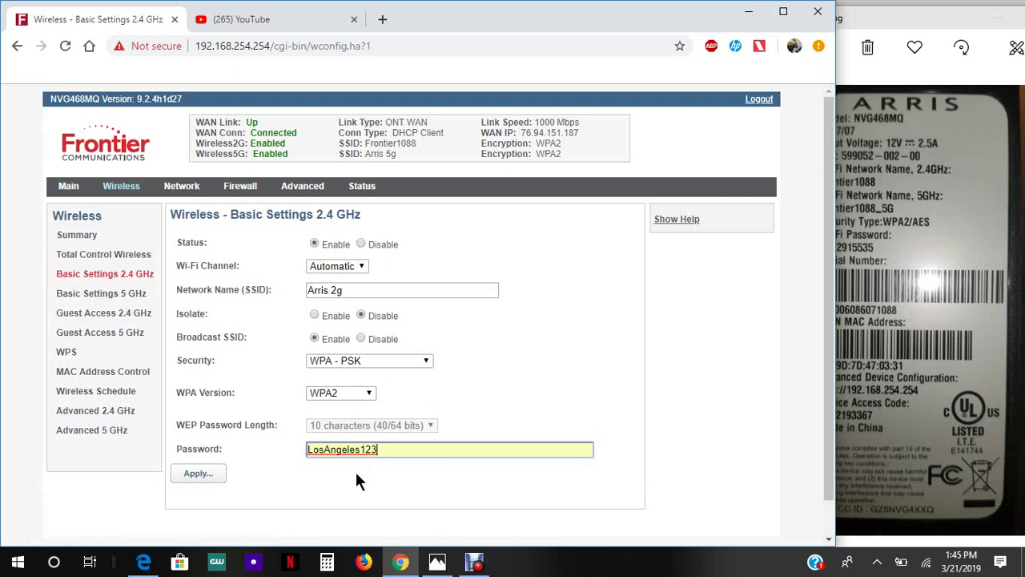
{"action": "left_click", "coordinate": [198, 475]}
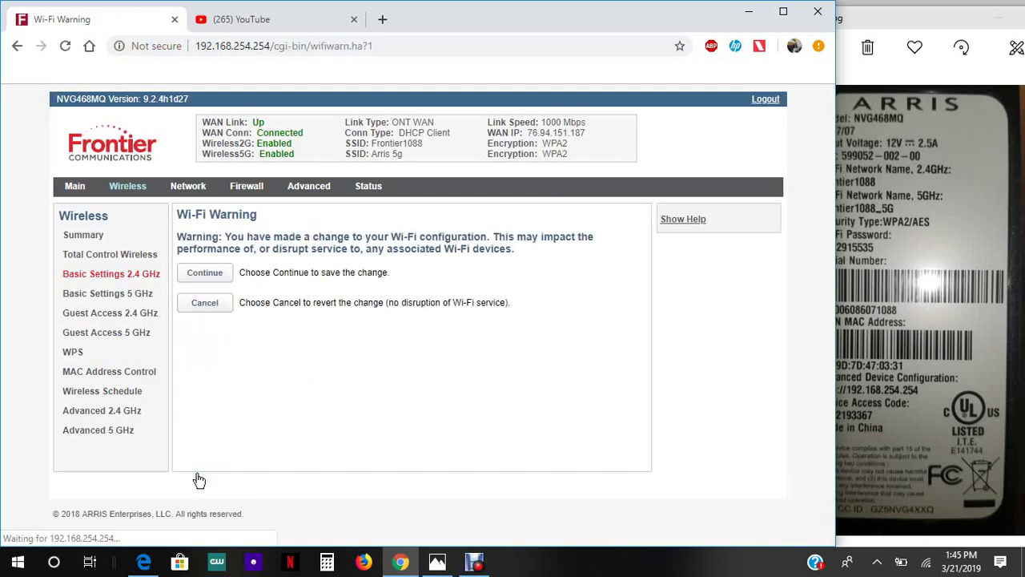
{"action": "left_click", "coordinate": [201, 274]}
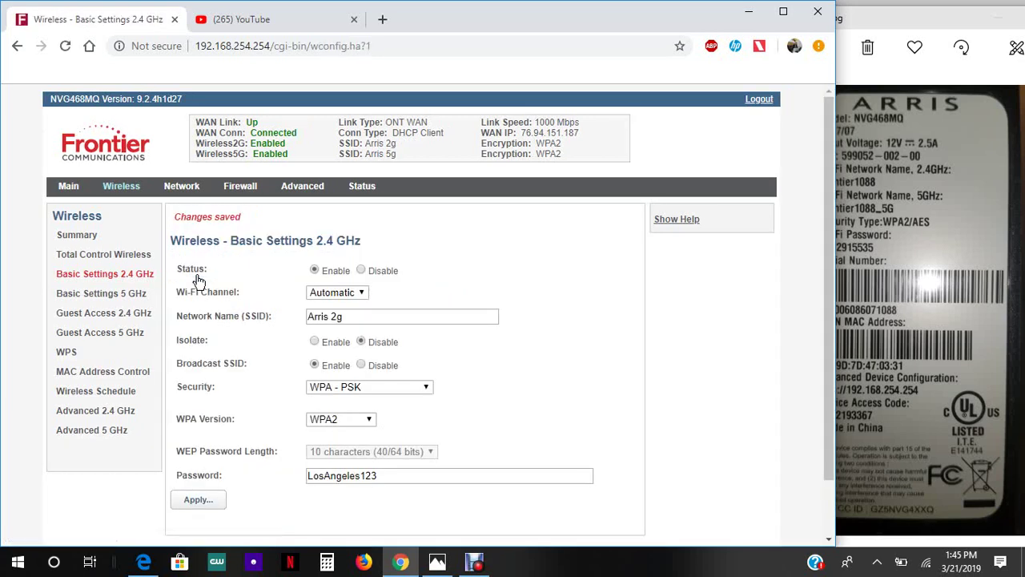
Check the available Wi-Fi networks, then search Google for 'speed test' in a new tab.
{"action": "left_click", "coordinate": [928, 564]}
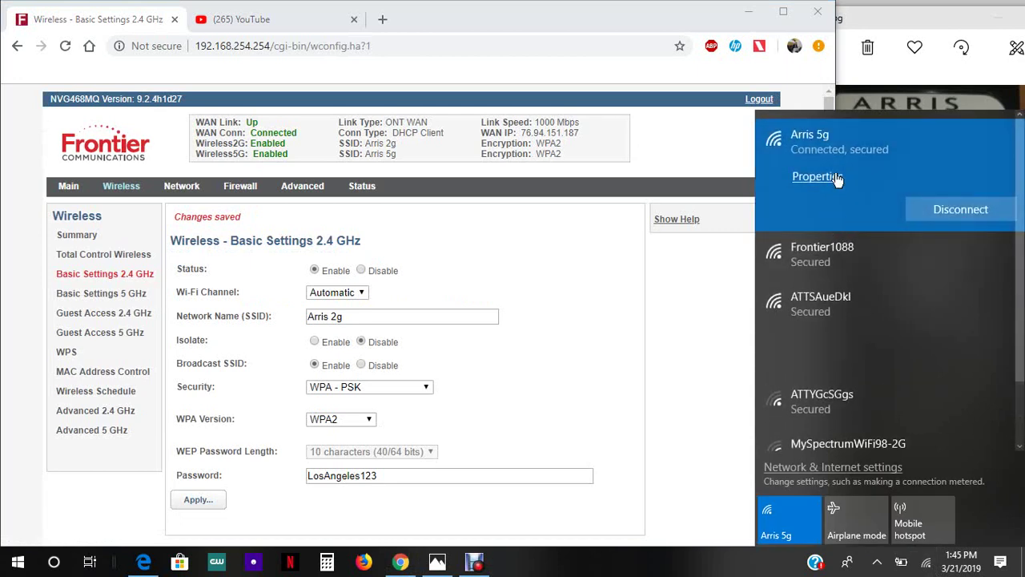
{"action": "left_click", "coordinate": [692, 365]}
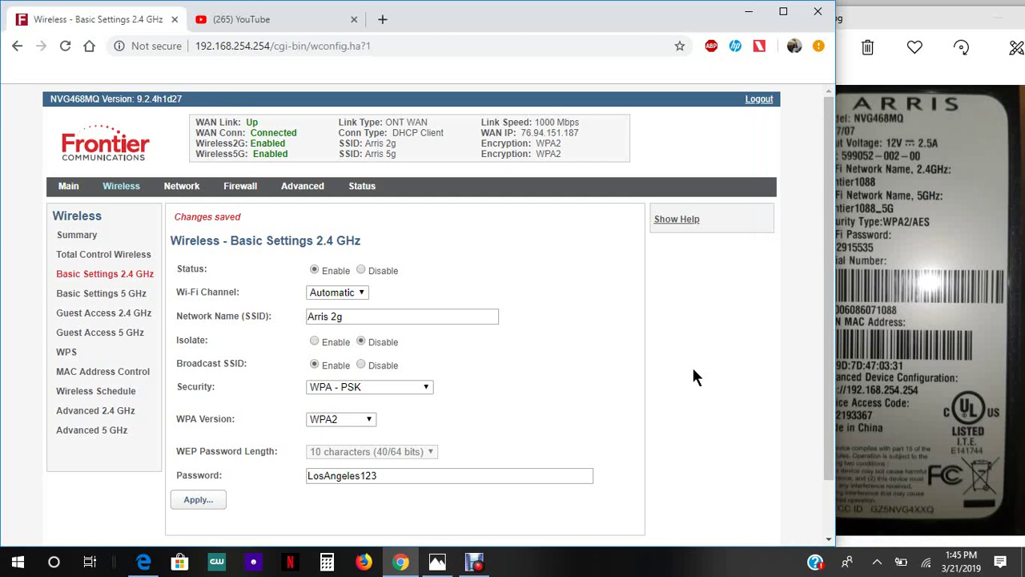
{"action": "left_click", "coordinate": [382, 20]}
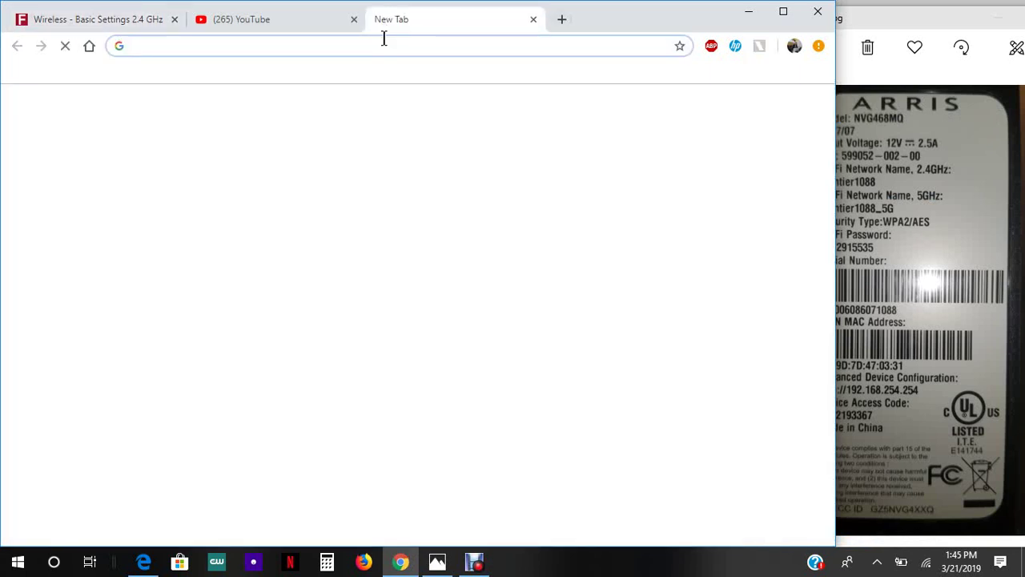
{"action": "type", "text": "sp"}
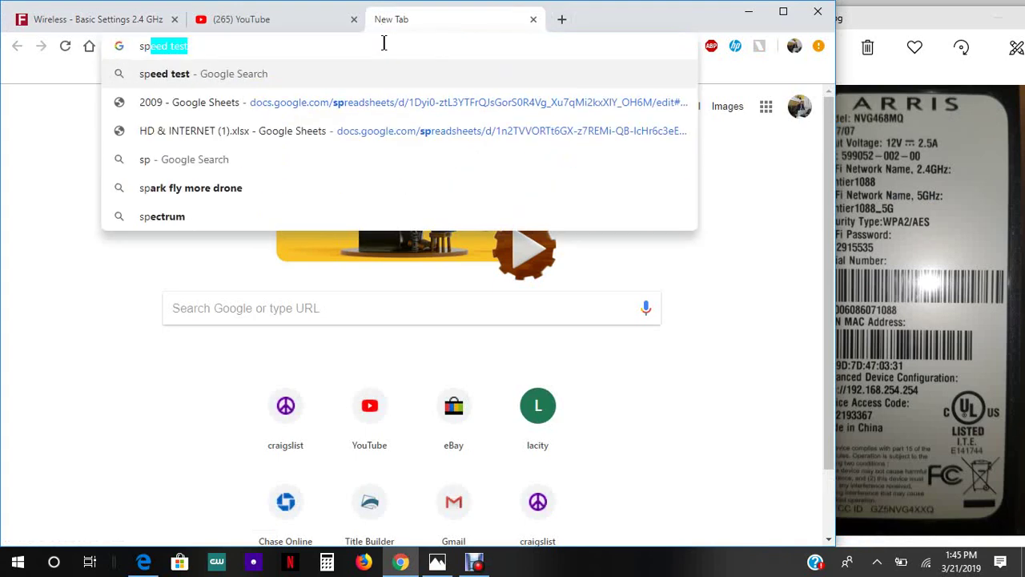
{"action": "left_click", "coordinate": [295, 80]}
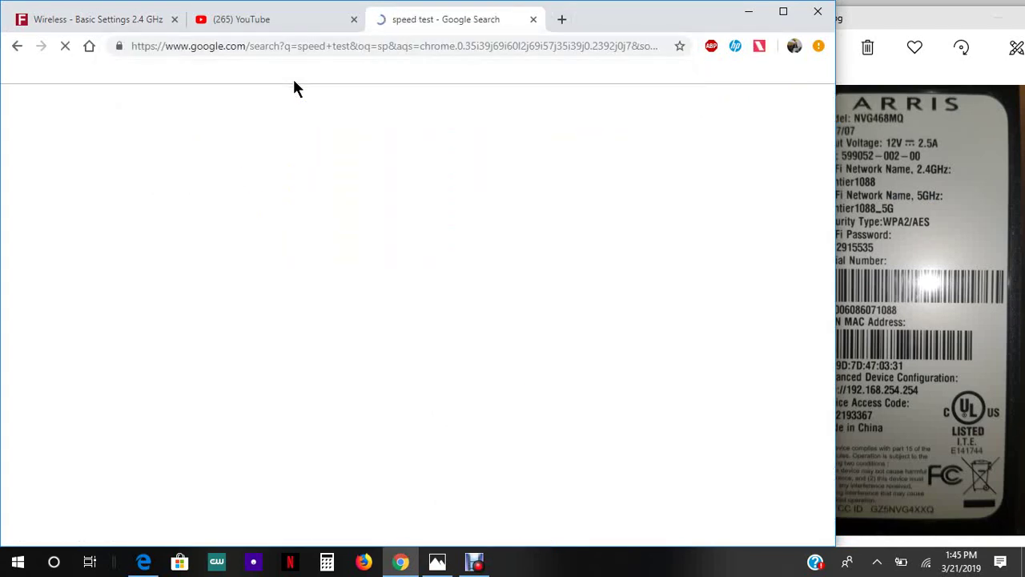
Check the Wi-Fi list to see which network the computer is connected to.
{"action": "left_click", "coordinate": [926, 563]}
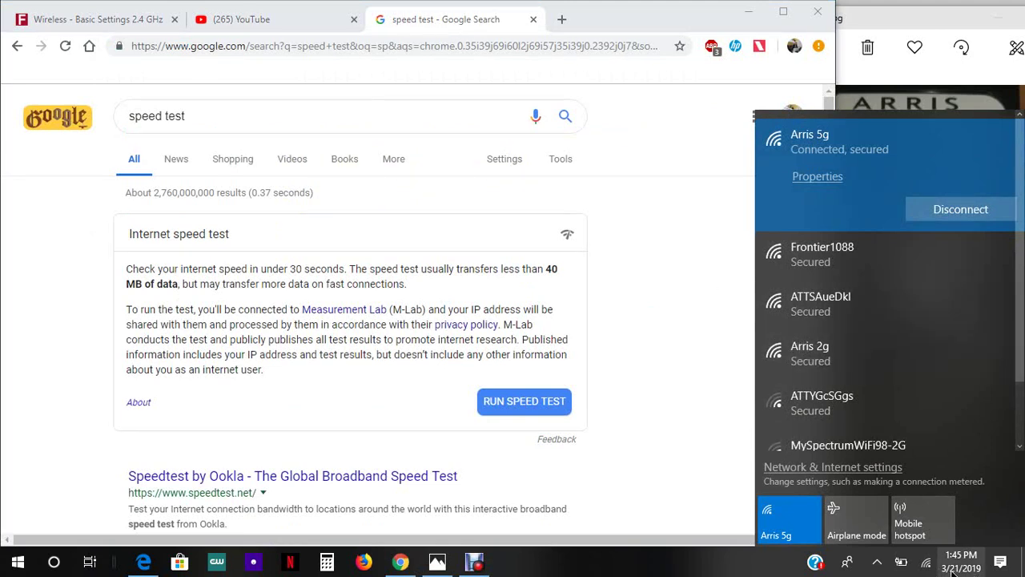
{"action": "left_click", "coordinate": [927, 565]}
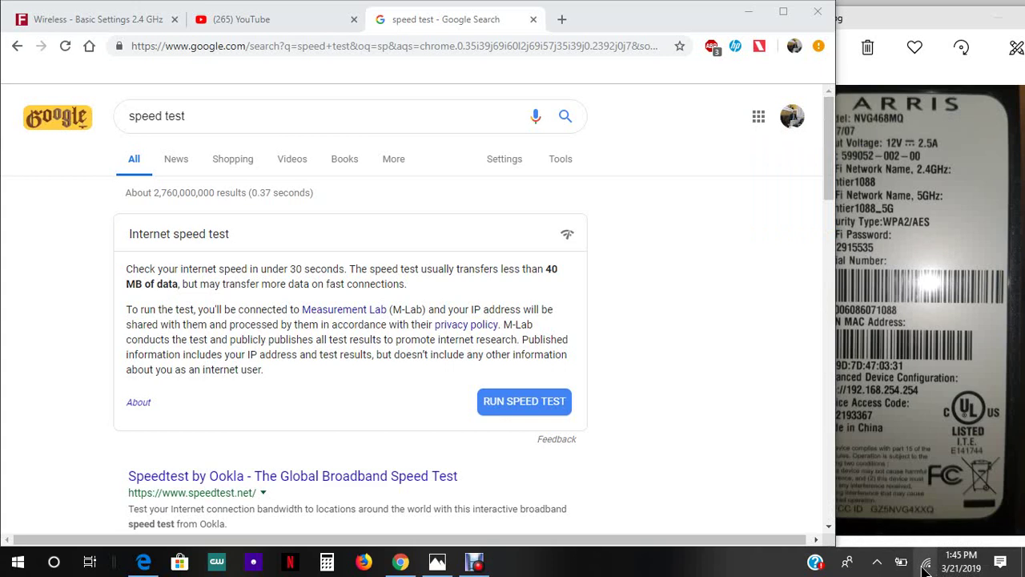
{"action": "left_click", "coordinate": [927, 565]}
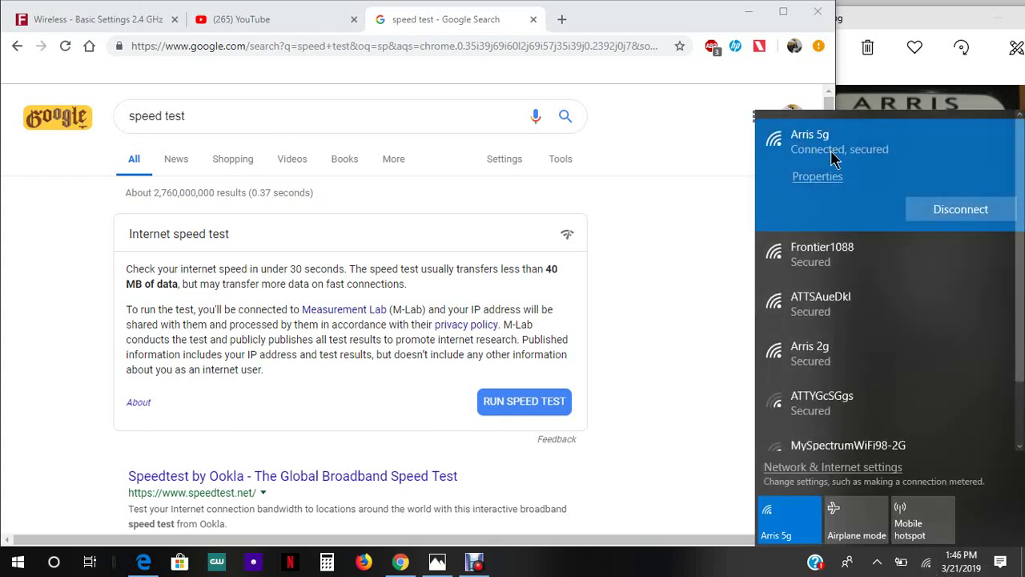
Run Google's speed test, getting 249.7 Mbps download, and return to the router's 2.4 GHz page.
{"action": "left_click", "coordinate": [692, 264]}
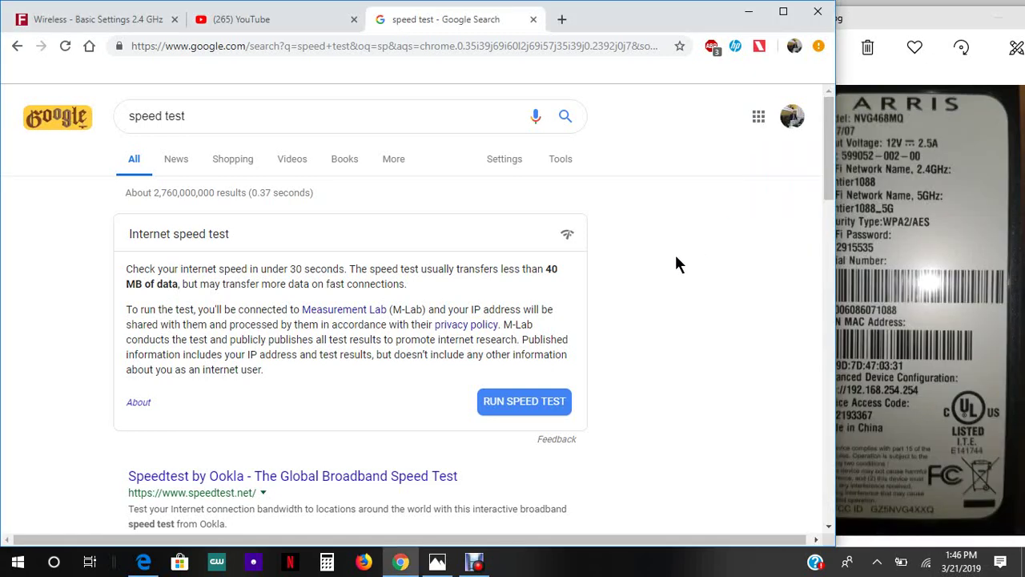
{"action": "left_click", "coordinate": [535, 402]}
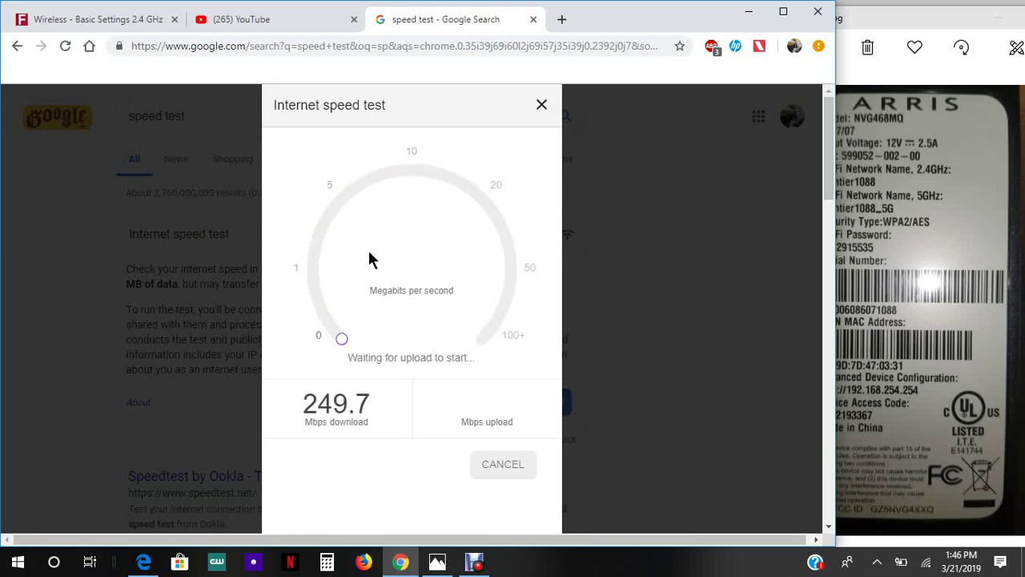
{"action": "left_click", "coordinate": [73, 24]}
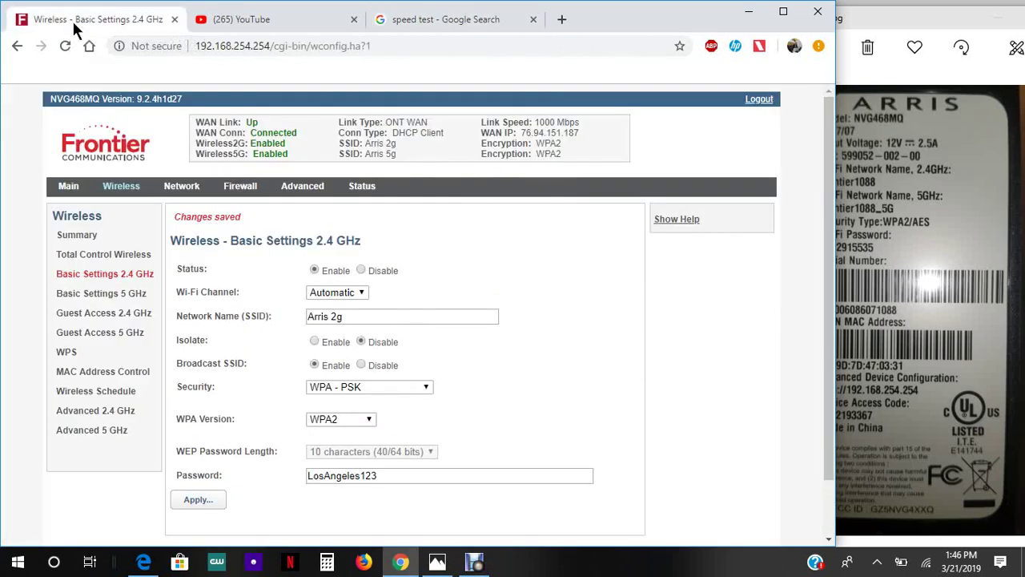
Verify static DNS 8.8.8.8 and 8.8.4.4 under Advanced Connection Settings, noting 3.92 Mbps upload.
{"action": "left_click", "coordinate": [311, 193]}
{"action": "left_click", "coordinate": [94, 257]}
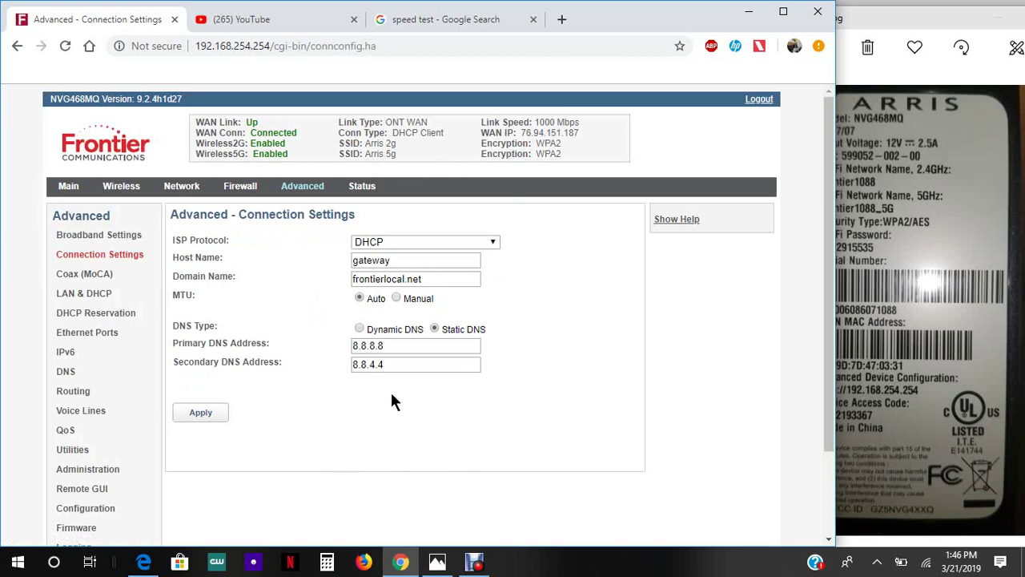
{"action": "left_click", "coordinate": [438, 24]}
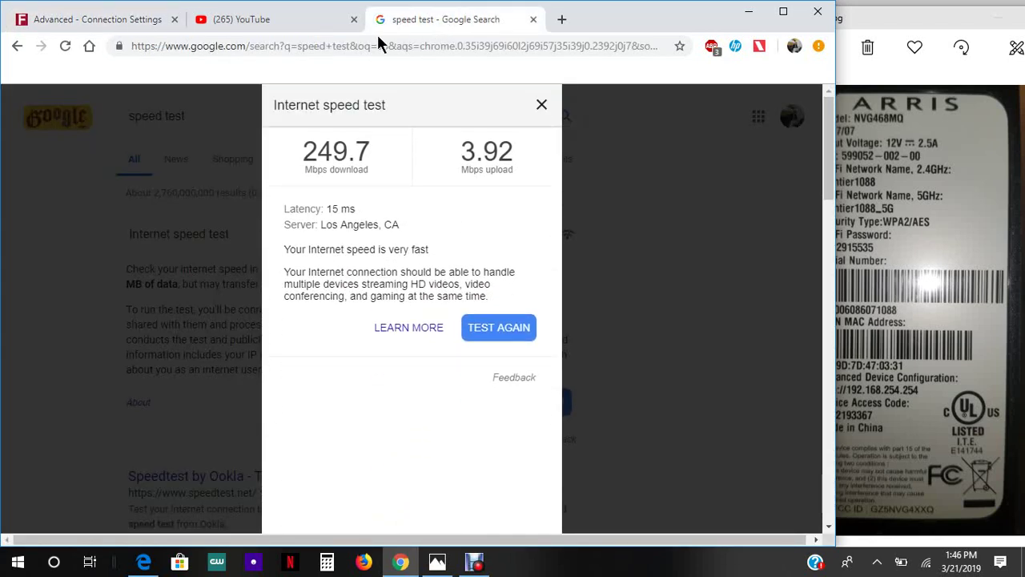
{"action": "left_click", "coordinate": [246, 21]}
{"action": "left_click", "coordinate": [129, 22]}
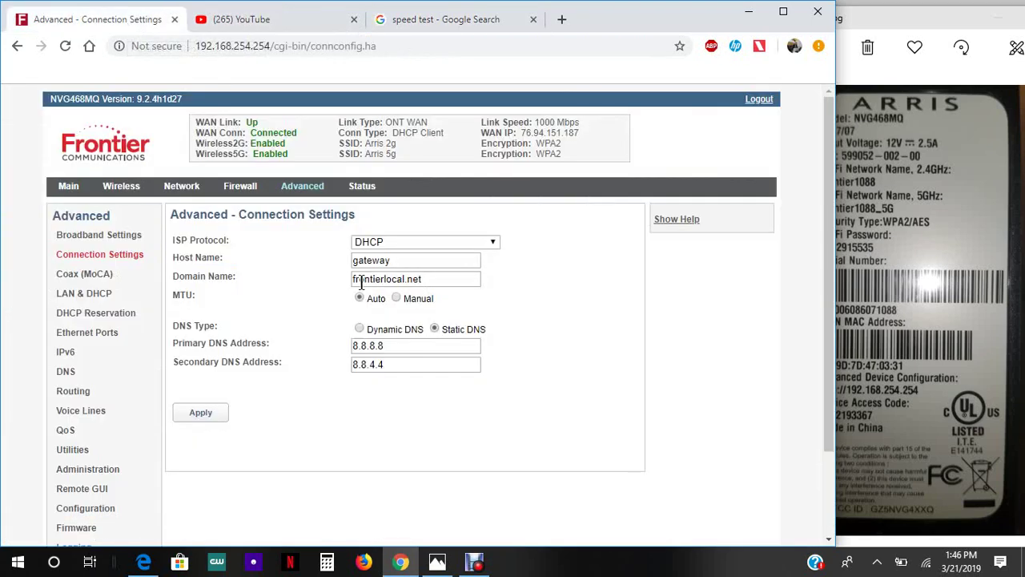